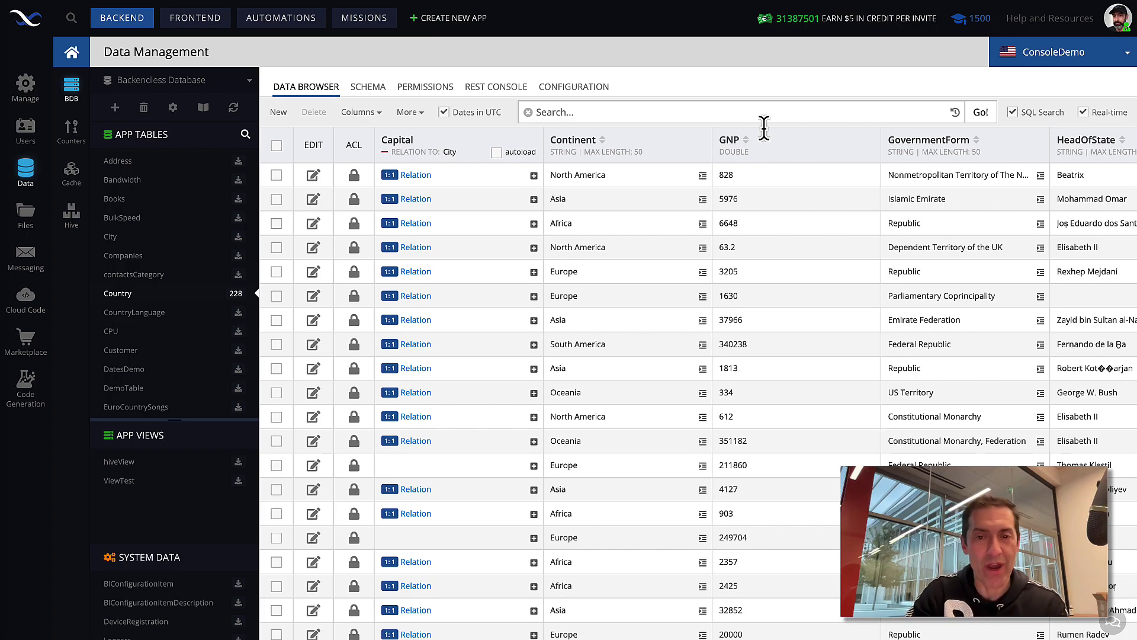
In the REST Console, collapse Columns/Properties and send a GET request for Country records.
click(496, 86)
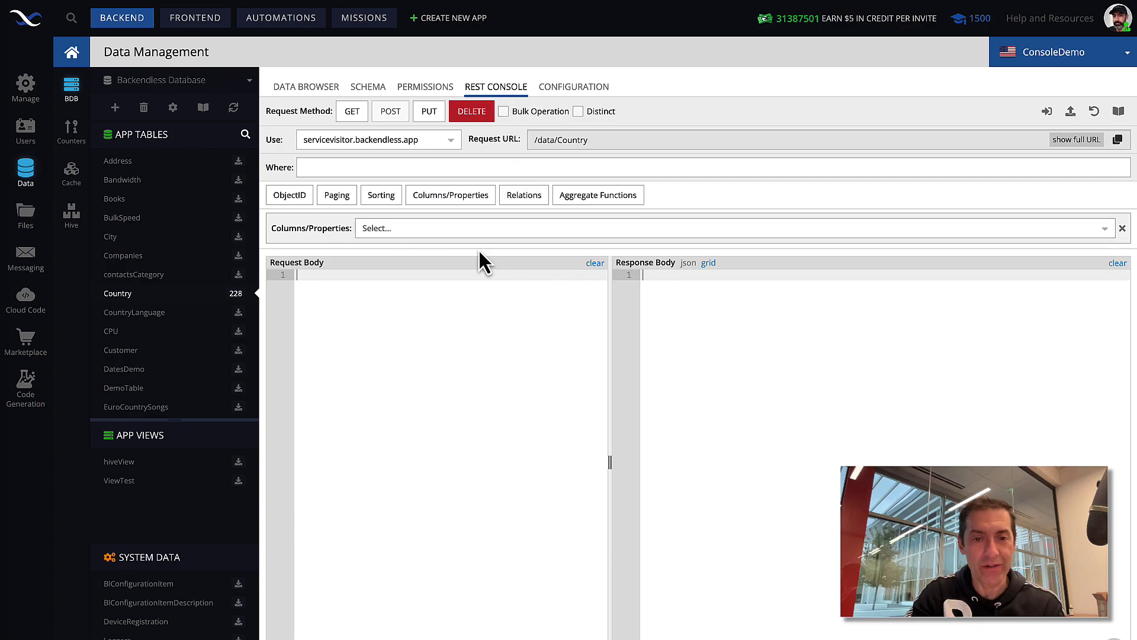
click(465, 201)
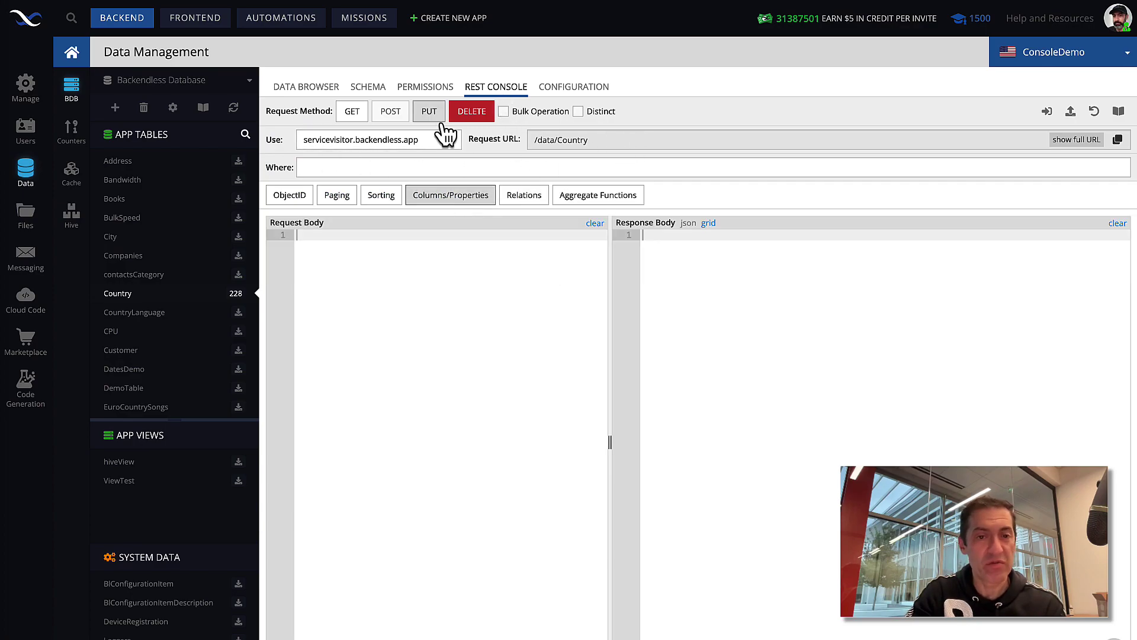
click(353, 116)
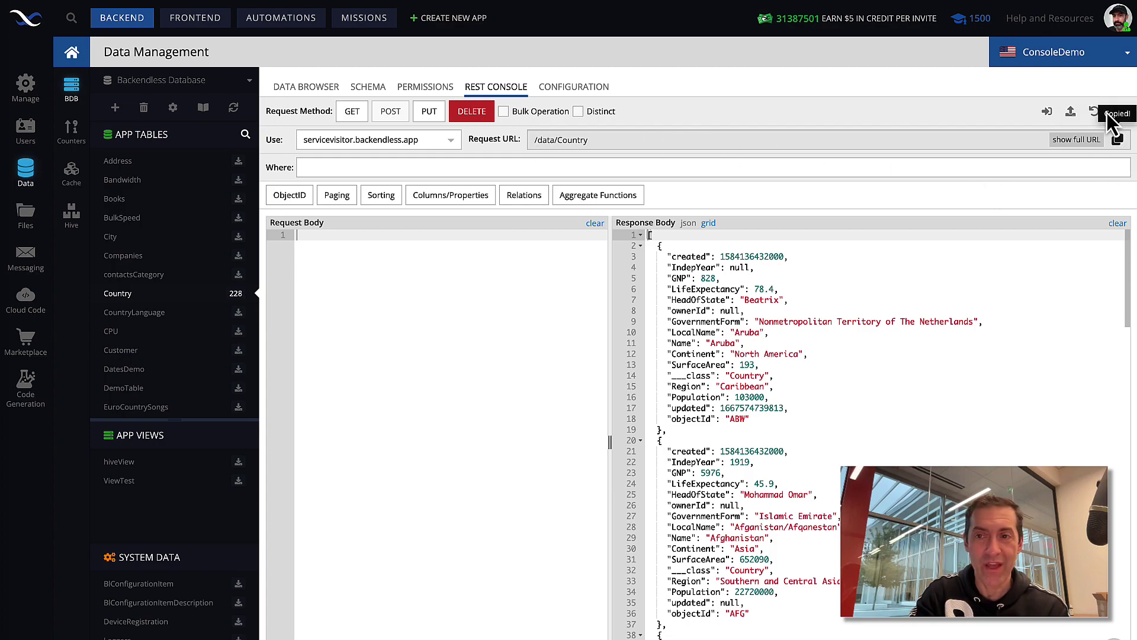
Load the copied Country API URL in a new Chrome tab.
key(ctrl+t)
text(https://servicevisitor.backendless.app/api/data/Country)
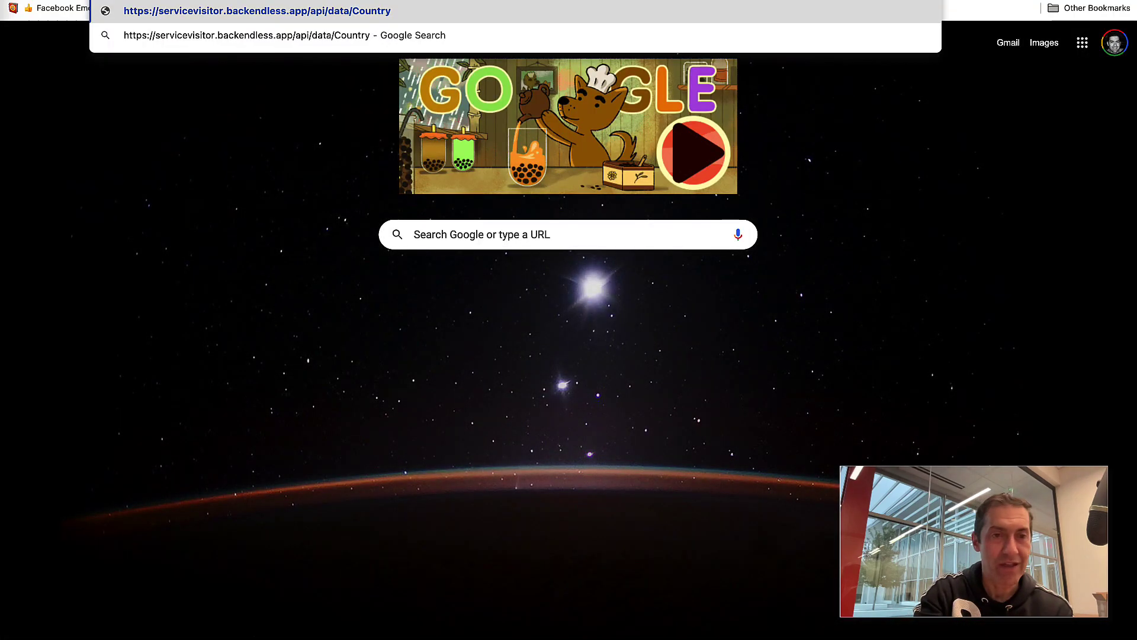
key(Return)
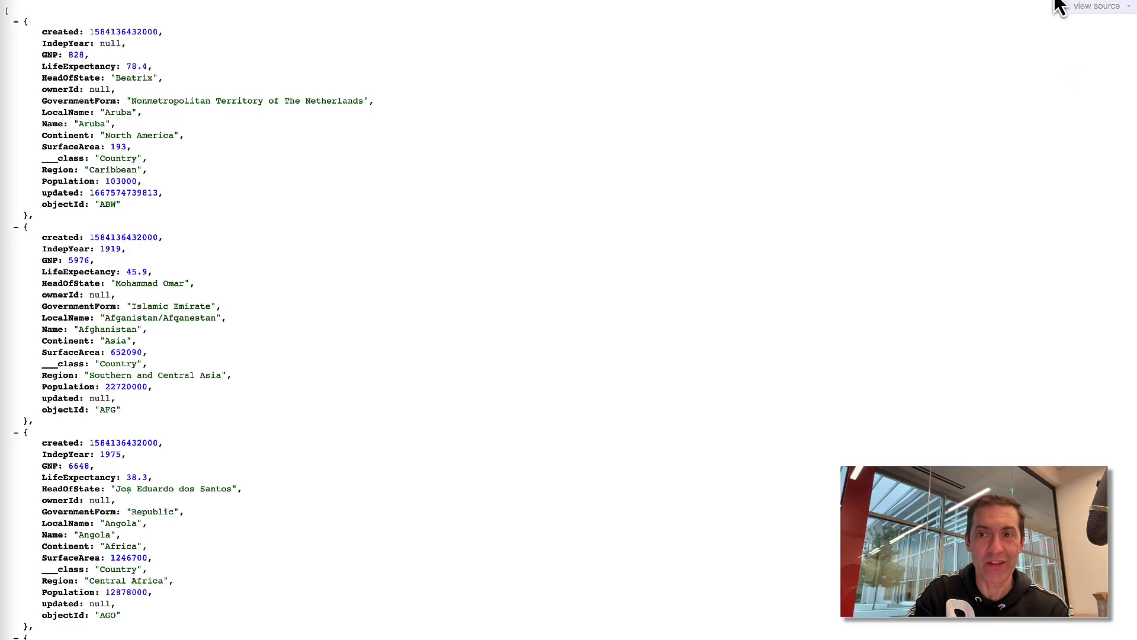
Exit fullscreen, reveal the full https address and move the browser window down and right.
key(ctrl+super+f)
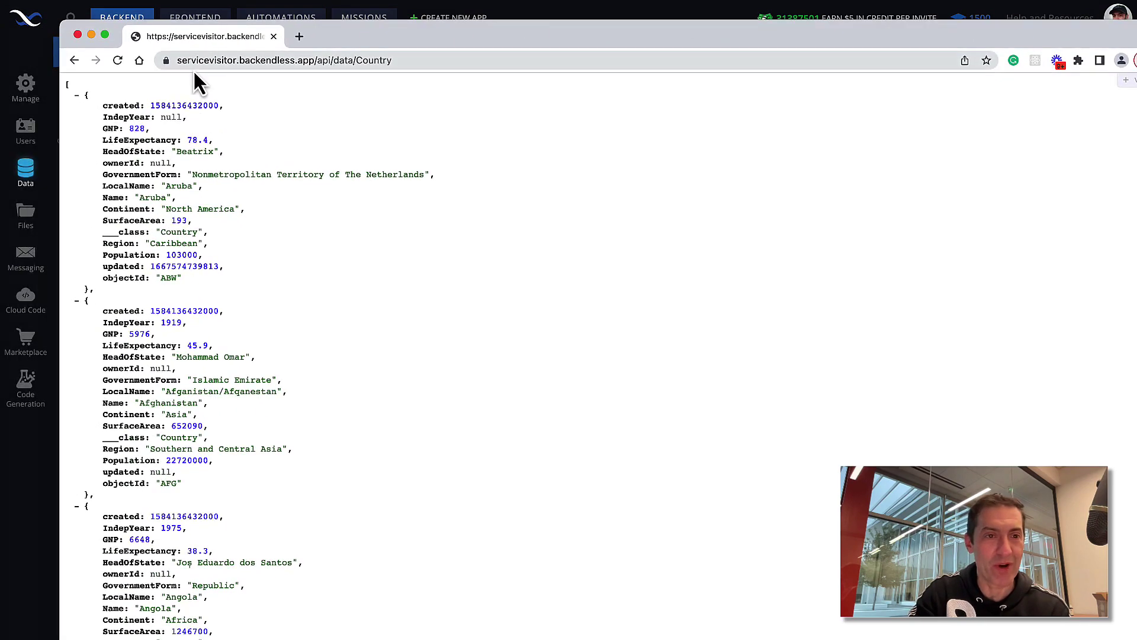
click(413, 59)
drag(412, 60, 170, 63)
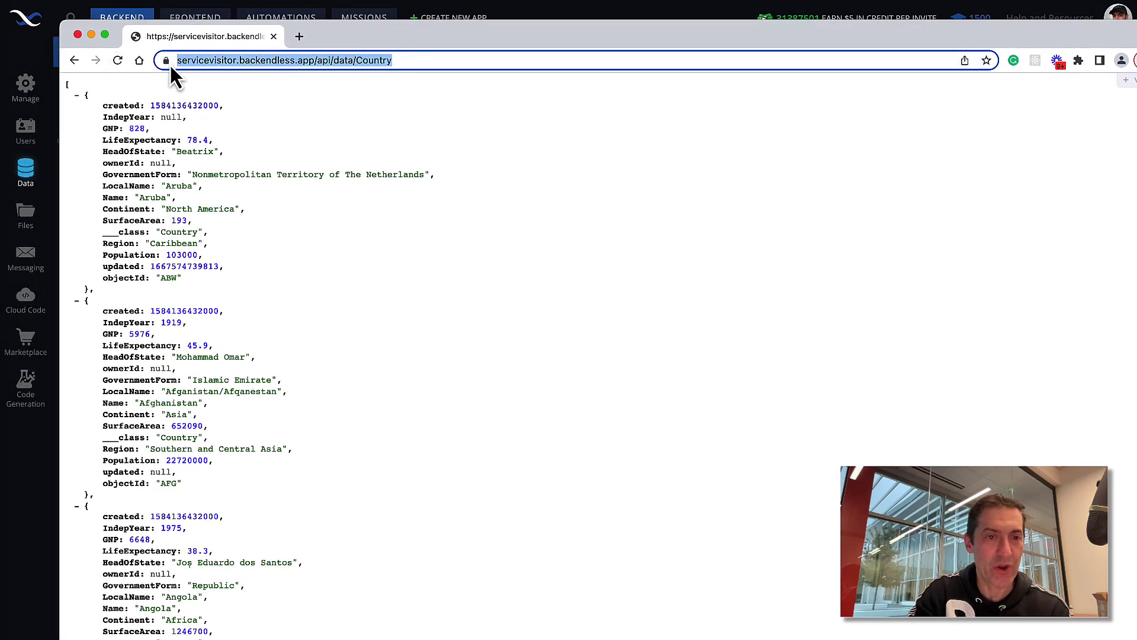
click(390, 60)
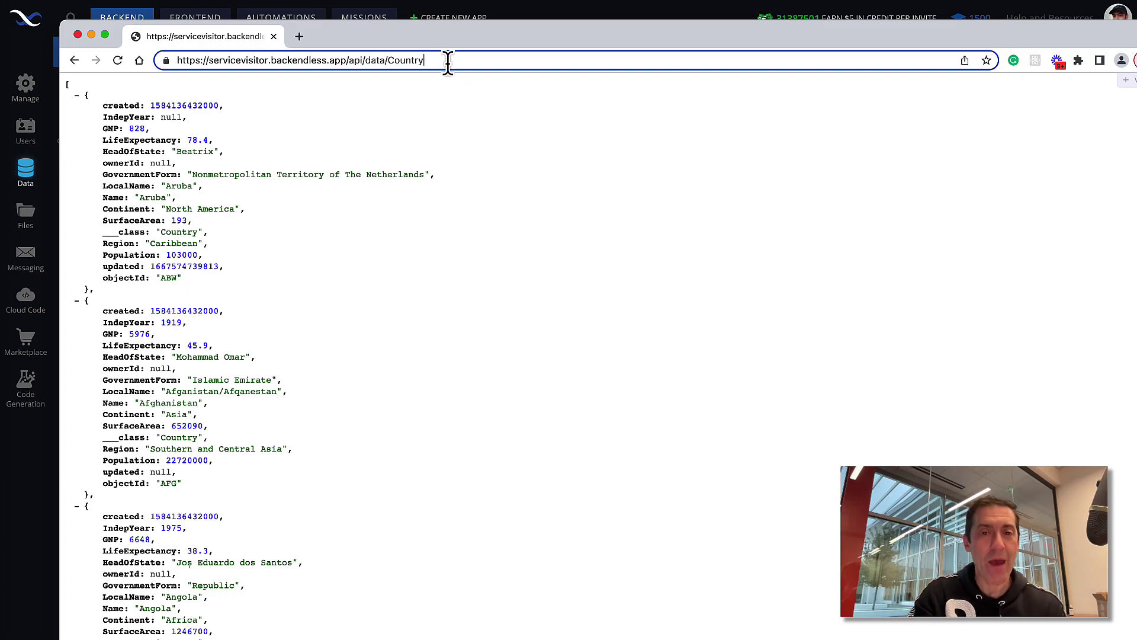
drag(482, 40, 452, 22)
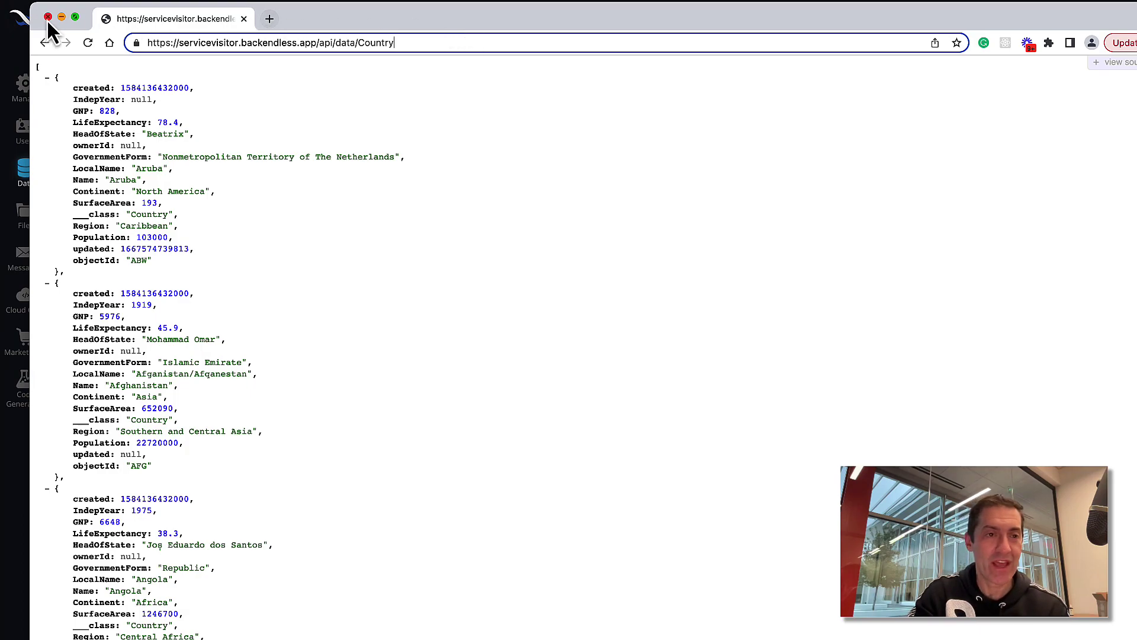
mouse_move(36, 11)
mouse_down()
mouse_move(322, 36)
mouse_move(298, 20)
mouse_up()
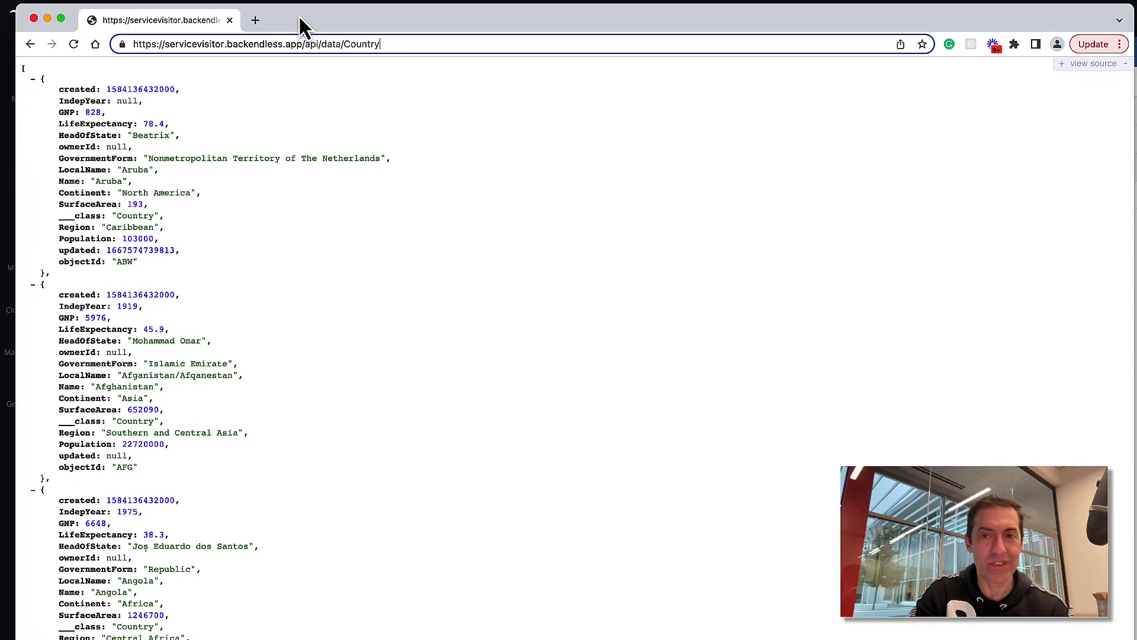
Open an enlarged DevTools Network panel, reload the page and select the Country request.
right_click(586, 137)
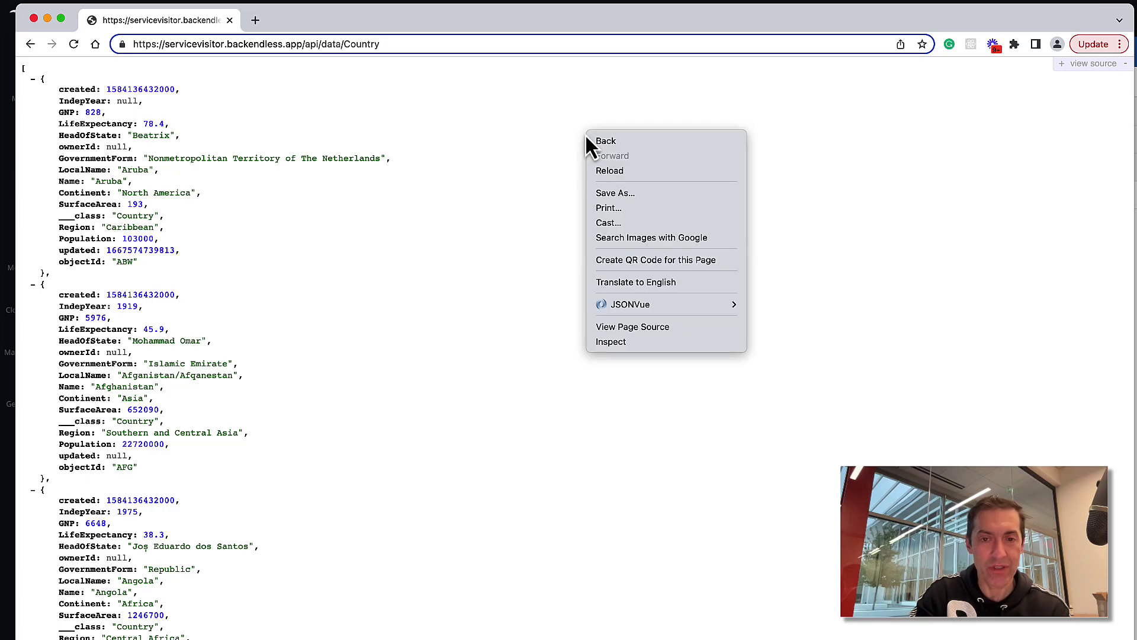
click(639, 340)
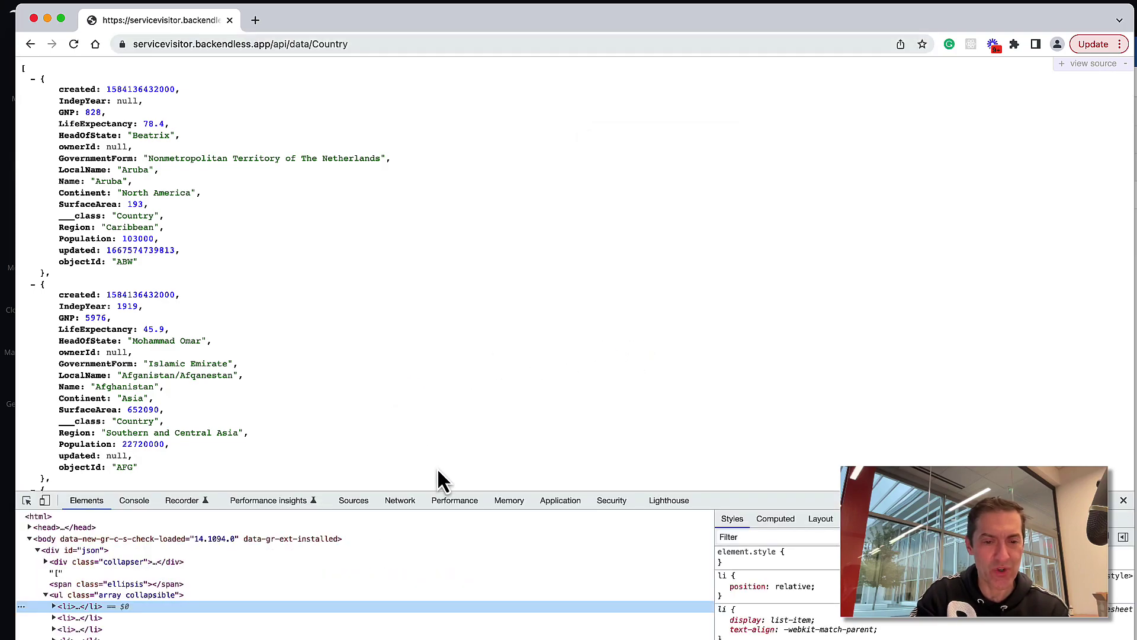
click(410, 499)
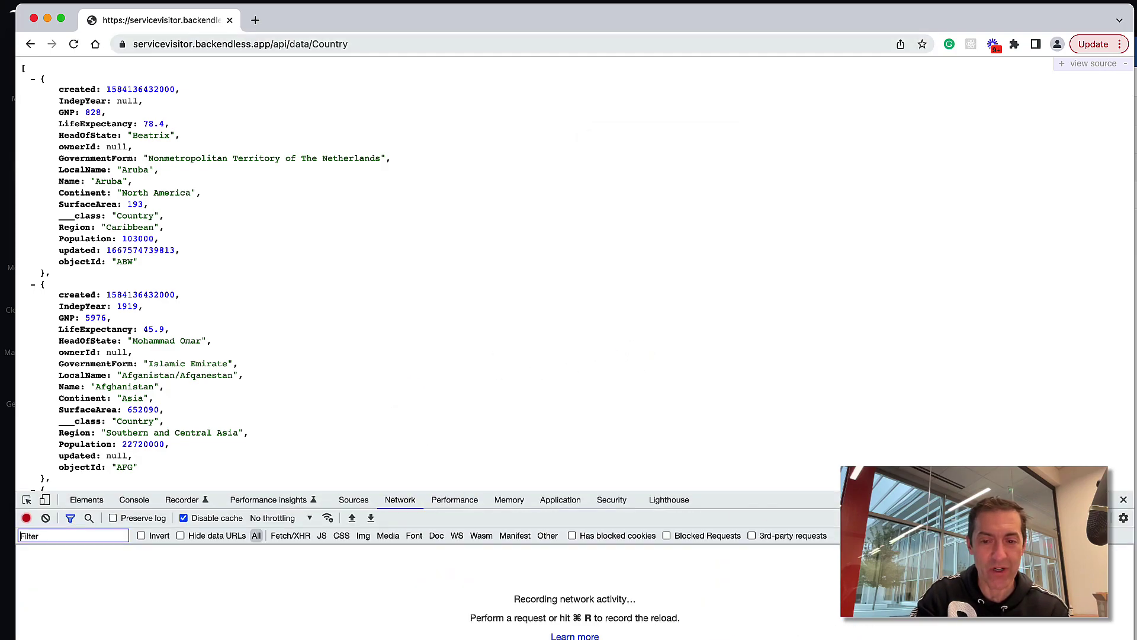
drag(854, 503, 853, 379)
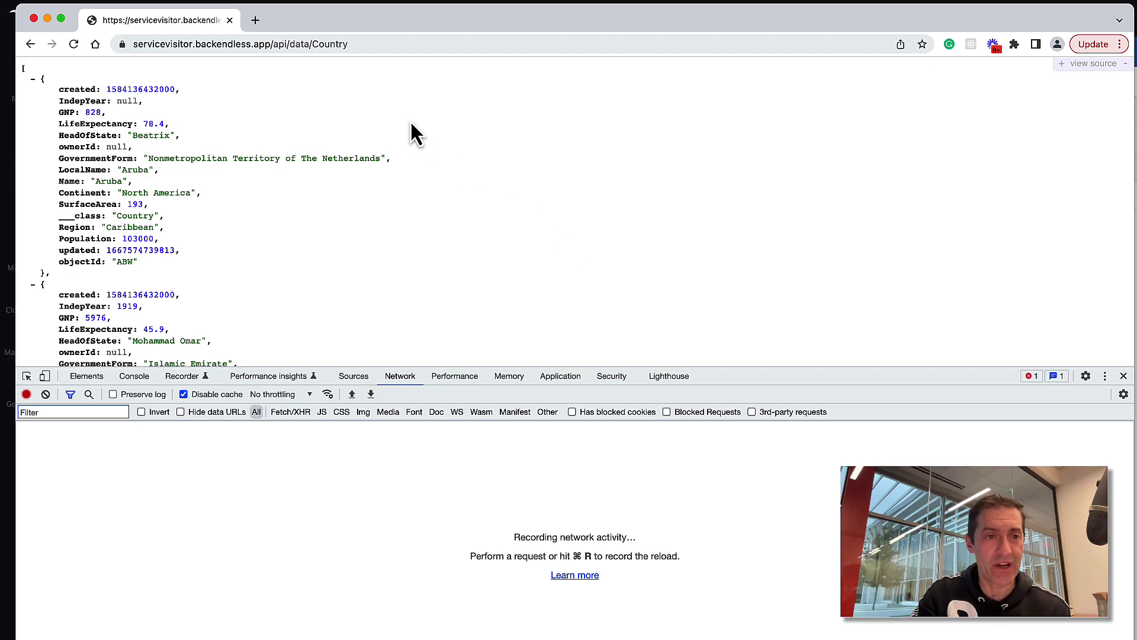
click(74, 45)
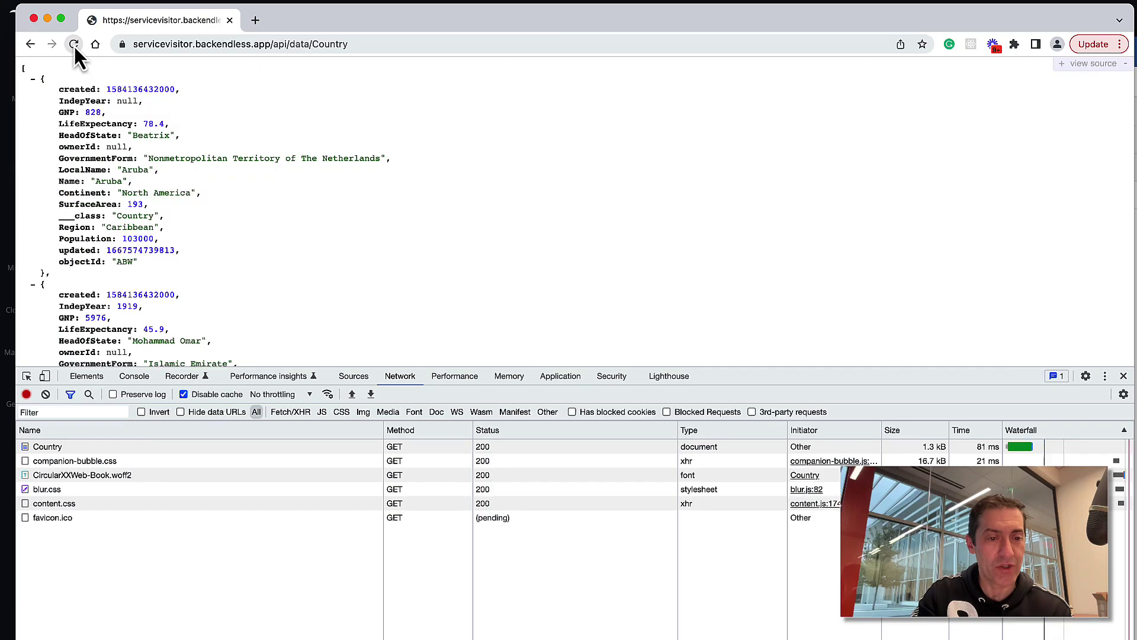
click(60, 453)
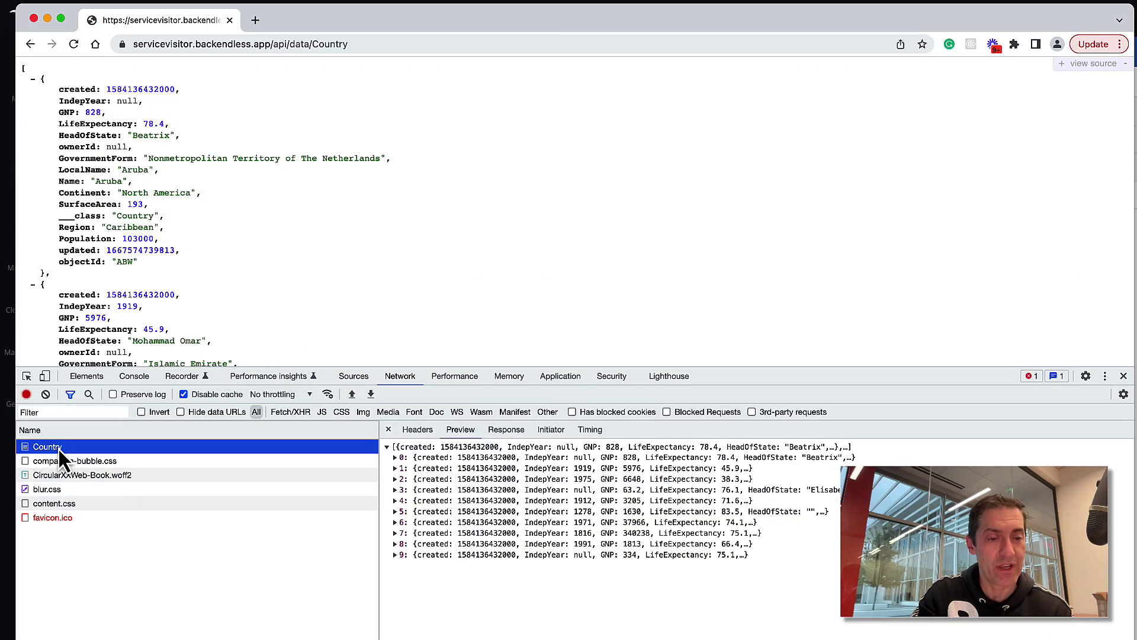
Show the Country request's Headers tab and enlarge the DevTools panel further.
click(418, 430)
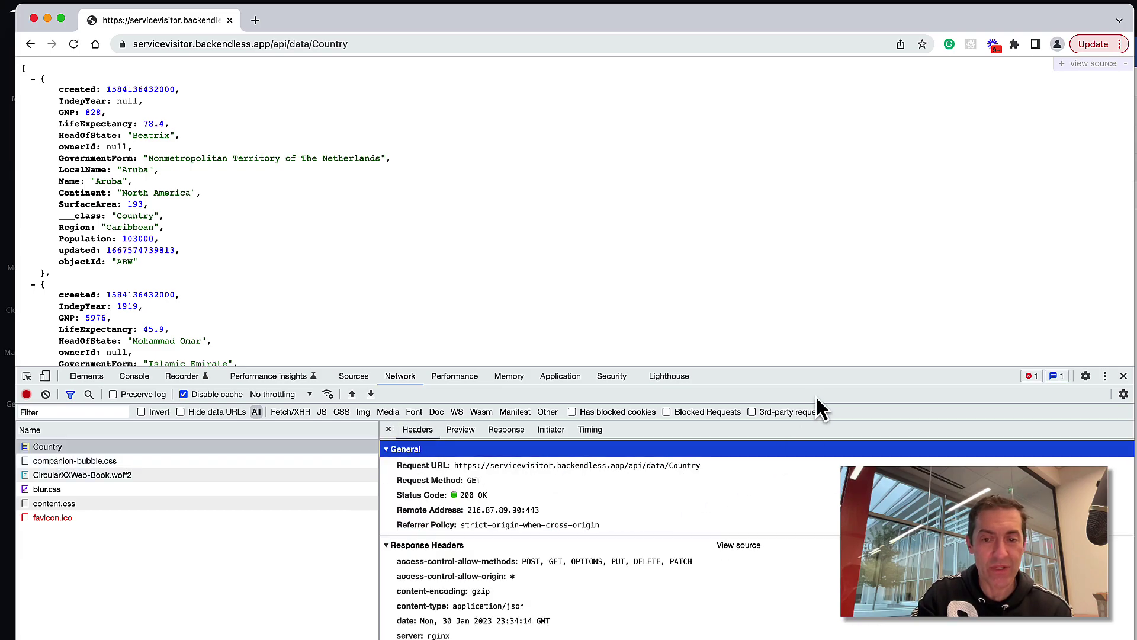
drag(815, 368, 815, 284)
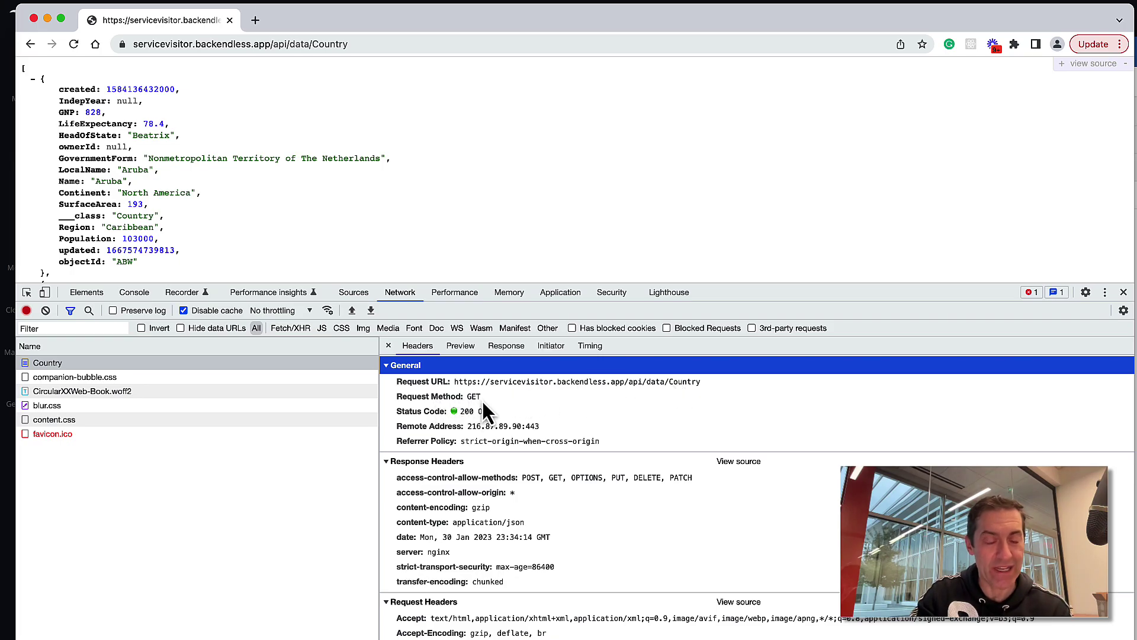
drag(807, 291, 809, 281)
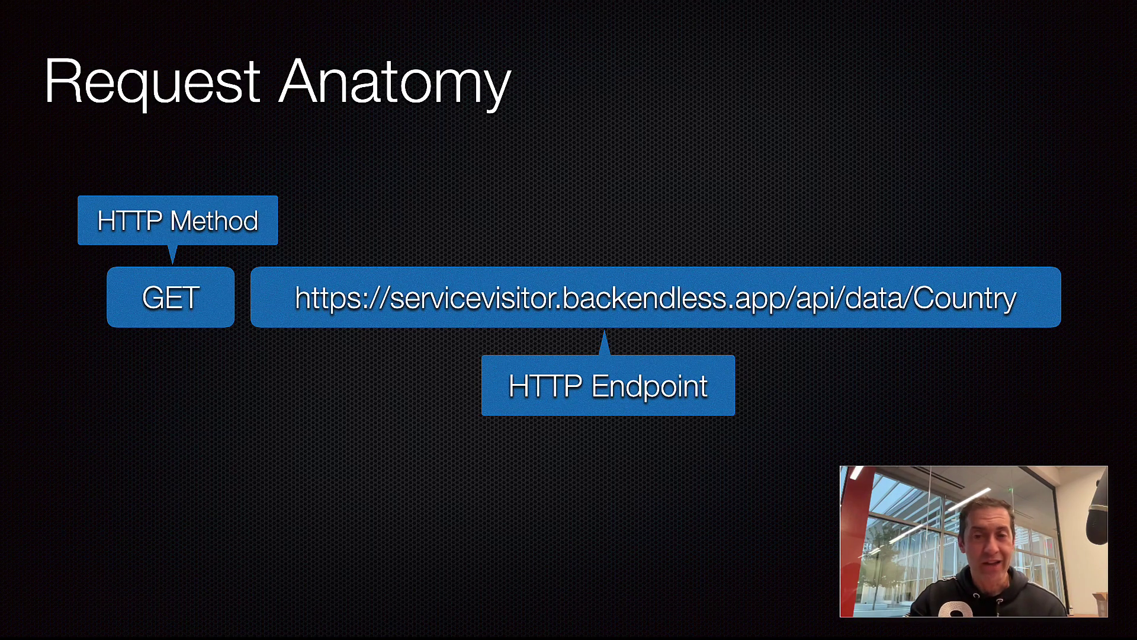
Build in the 'domain name' and 'API request' callouts on the endpoint URL.
key(Right)
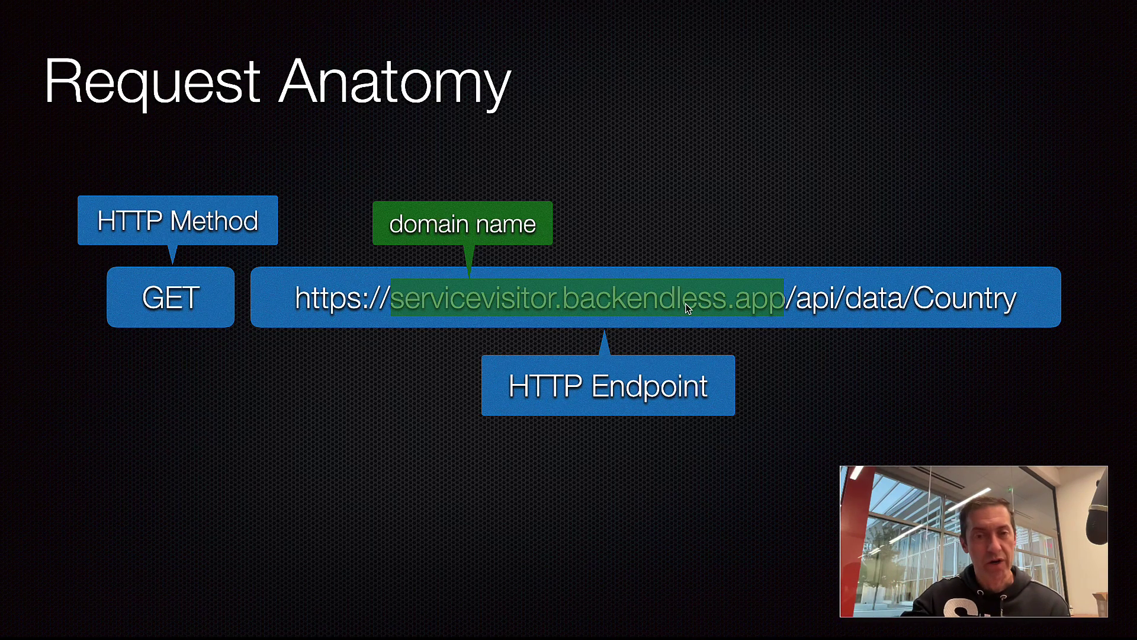
key(Right)
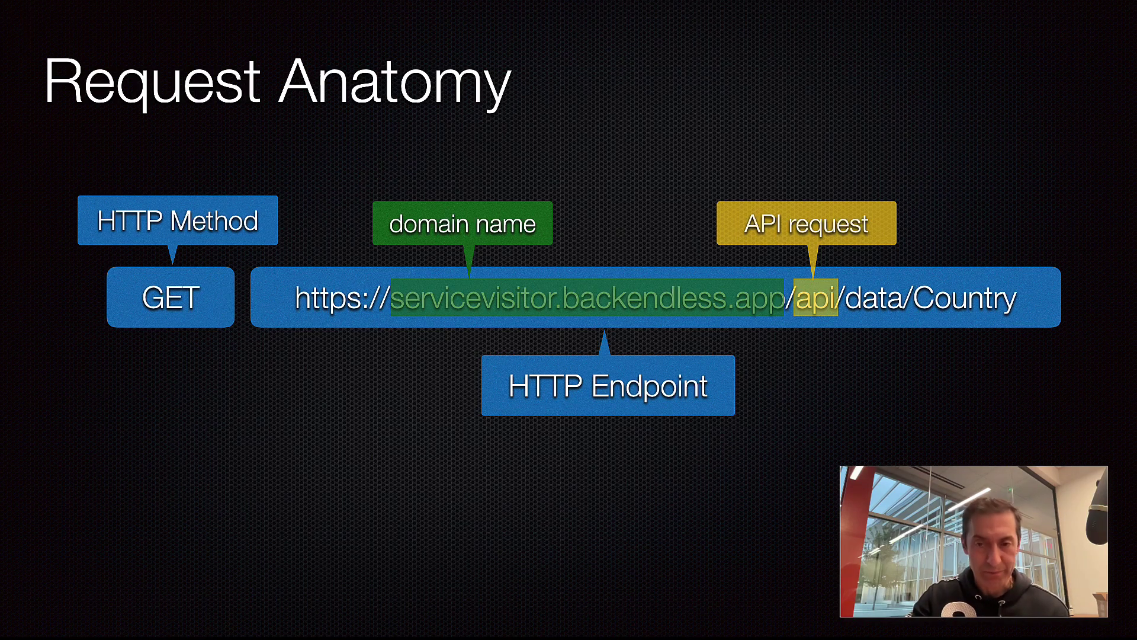
Build in the callouts tagging 'data' as database and 'Country' as table name.
key(Right)
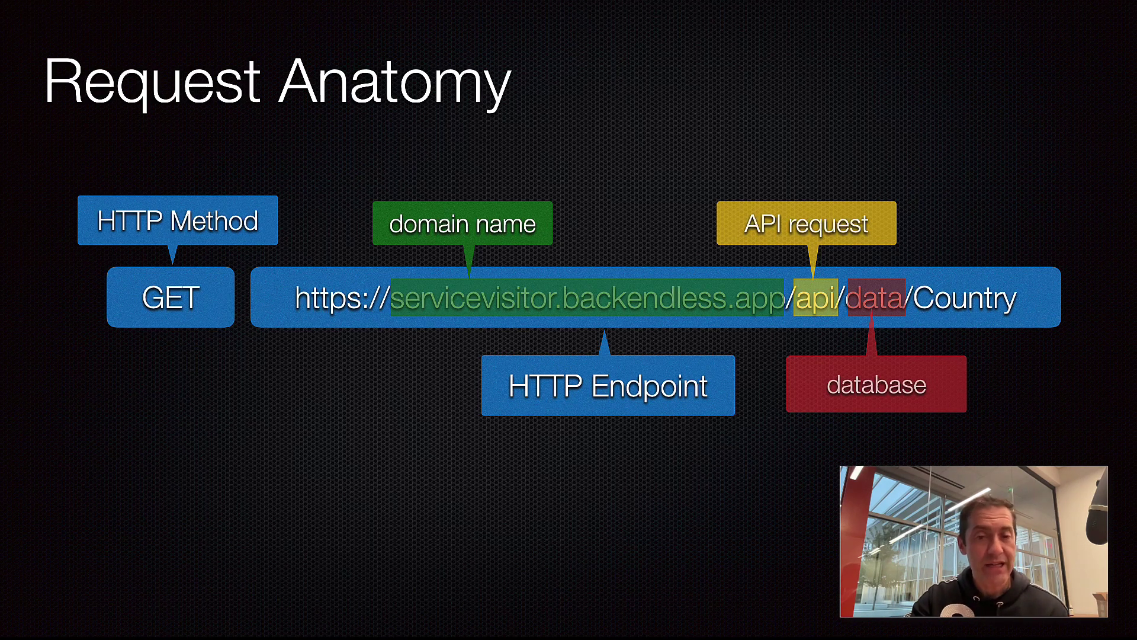
key(Right)
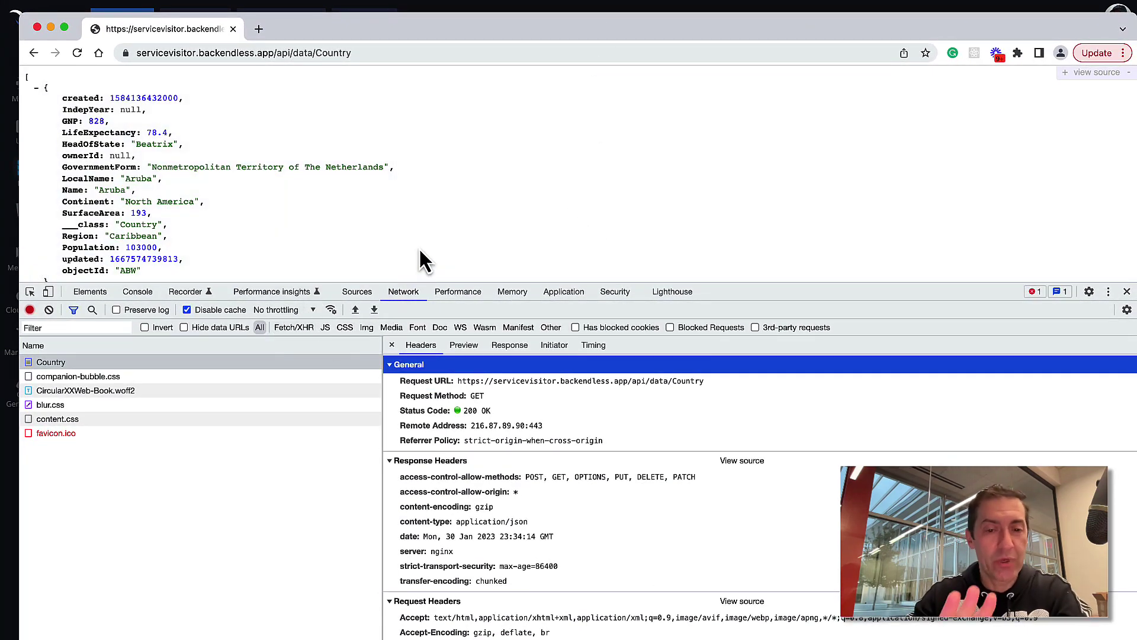
Highlight the full request URL, then drag the DevTools divider higher to show the request headers.
drag(719, 381, 467, 380)
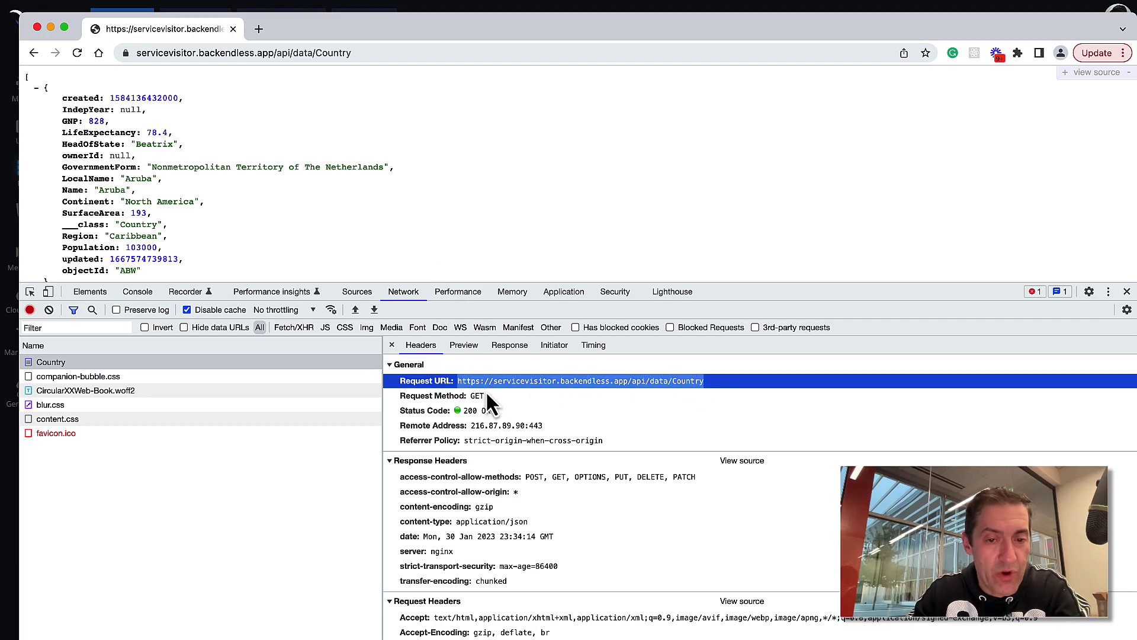
scroll(674, 467, down, 3)
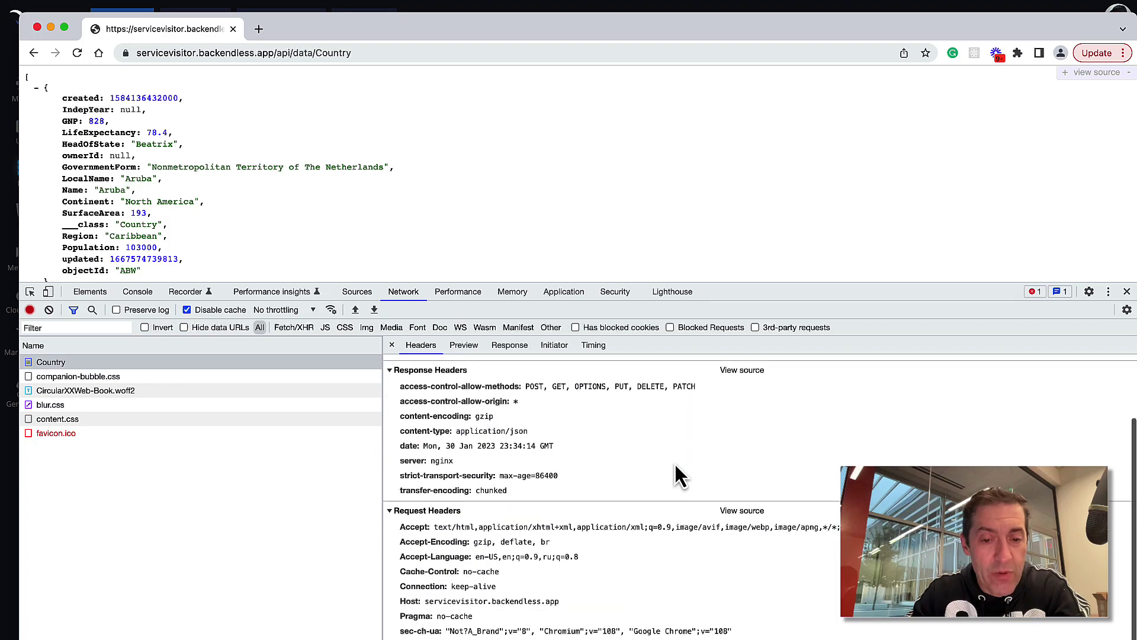
scroll(674, 466, down, 2)
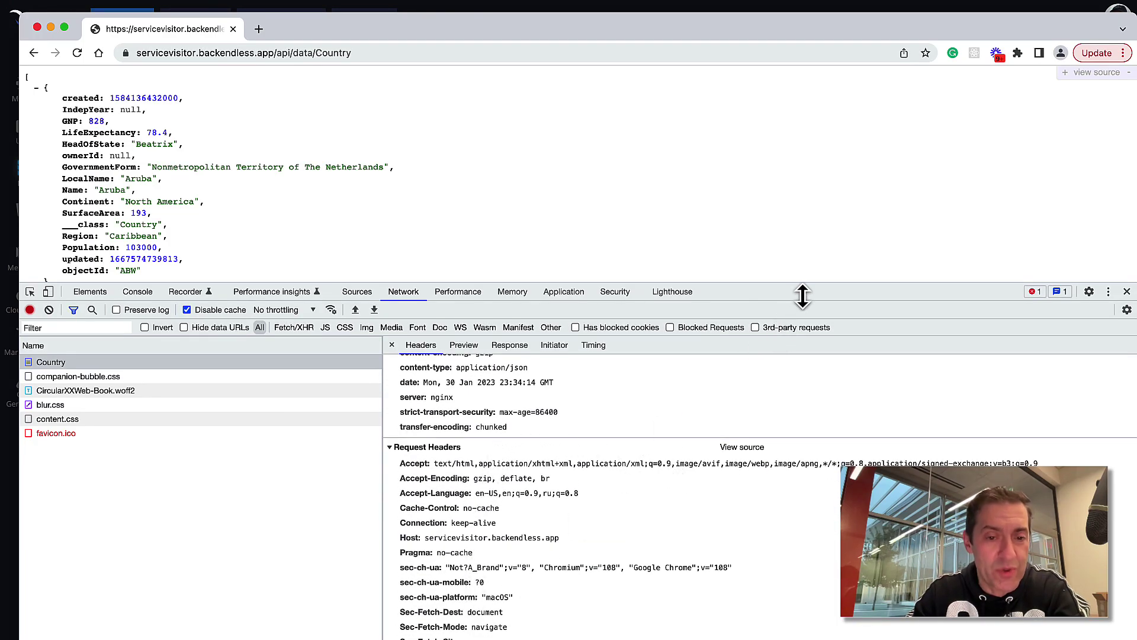
drag(802, 282, 802, 265)
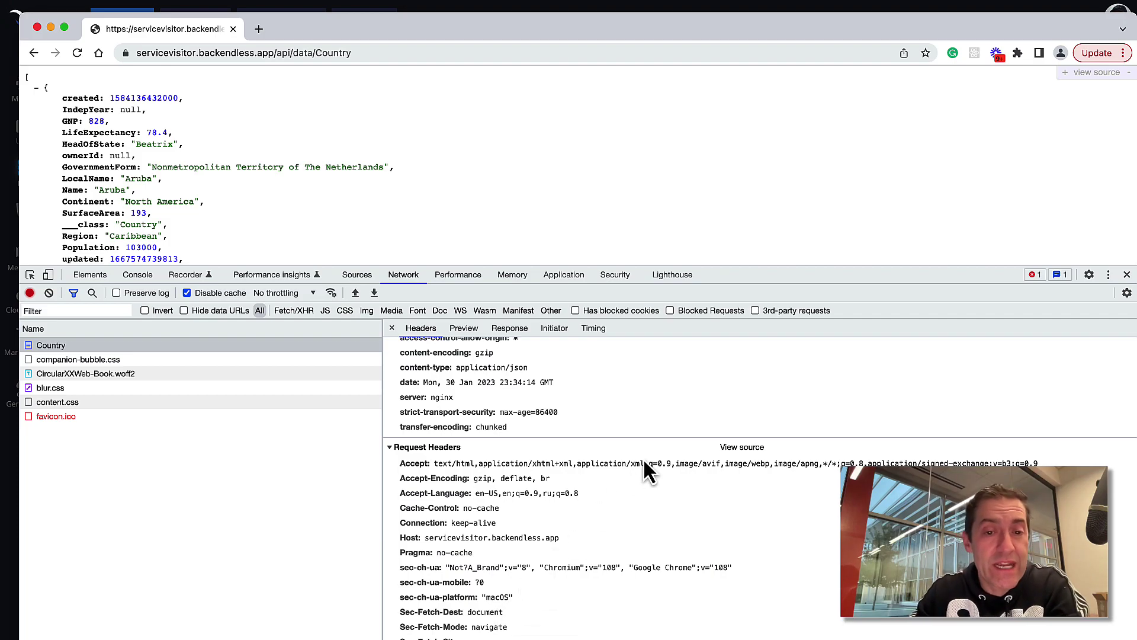
scroll(564, 469, up, 2)
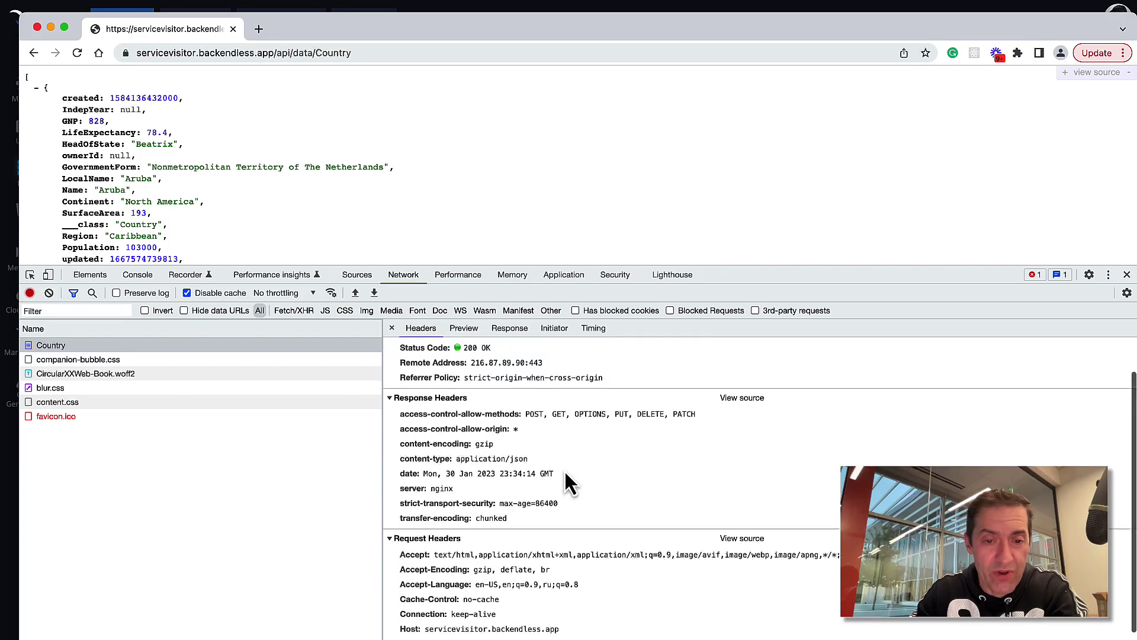
drag(525, 528, 395, 424)
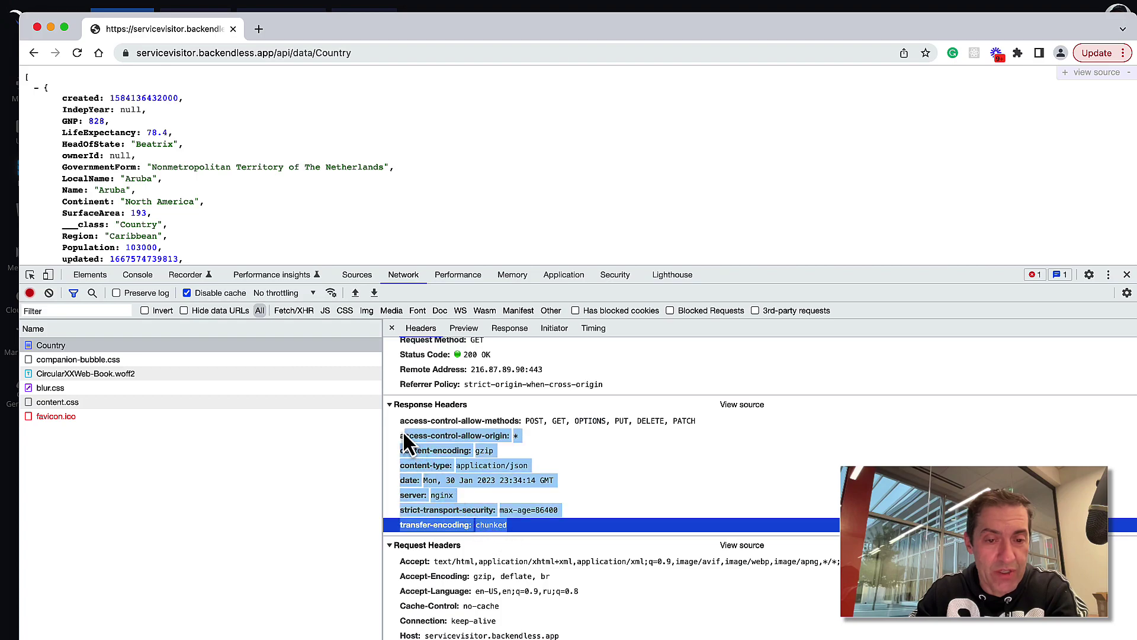
click(604, 480)
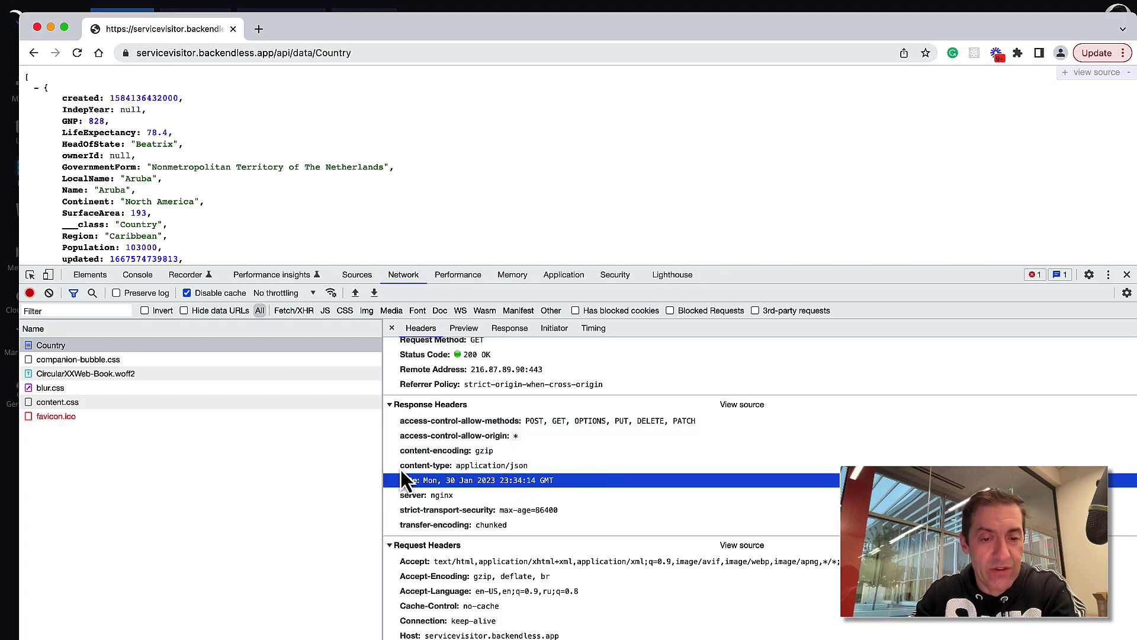
drag(402, 468, 458, 467)
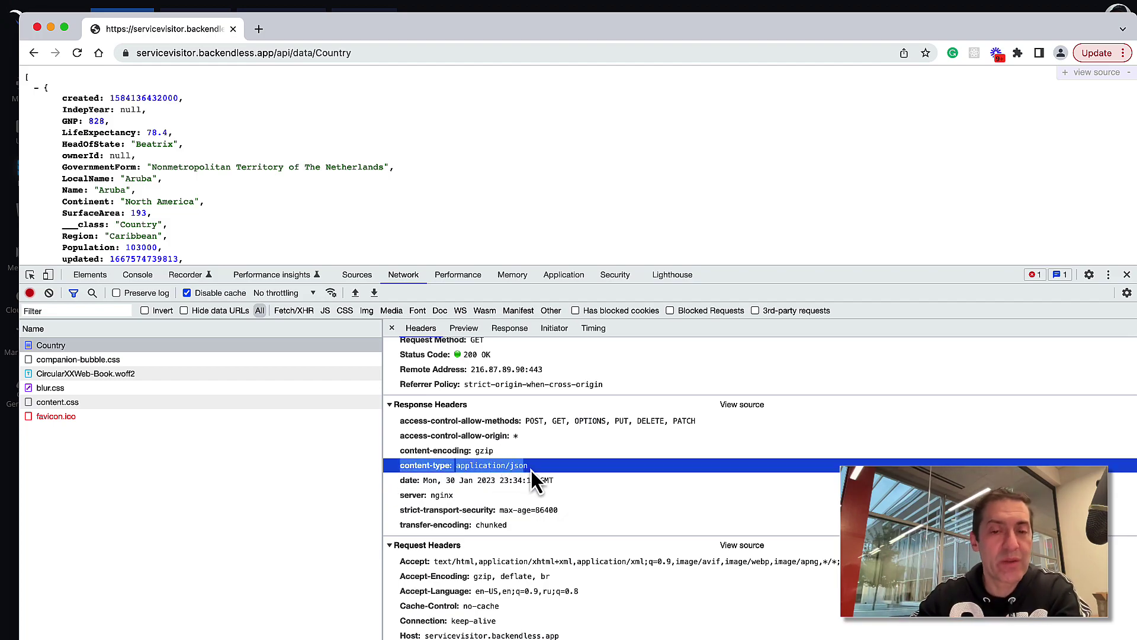
drag(536, 471, 401, 470)
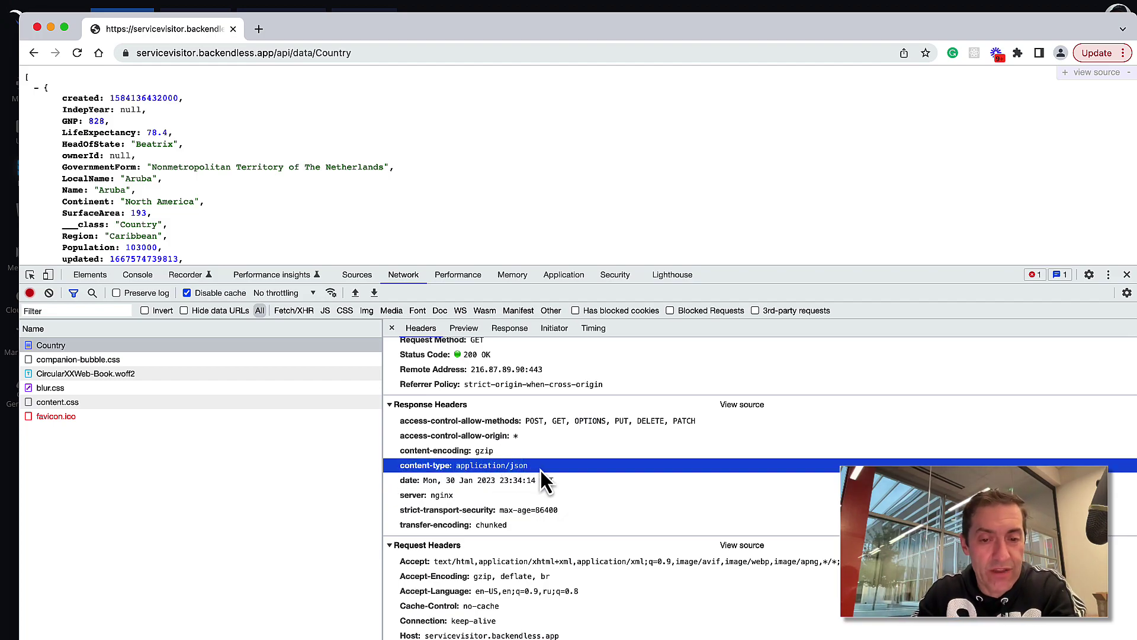
click(401, 468)
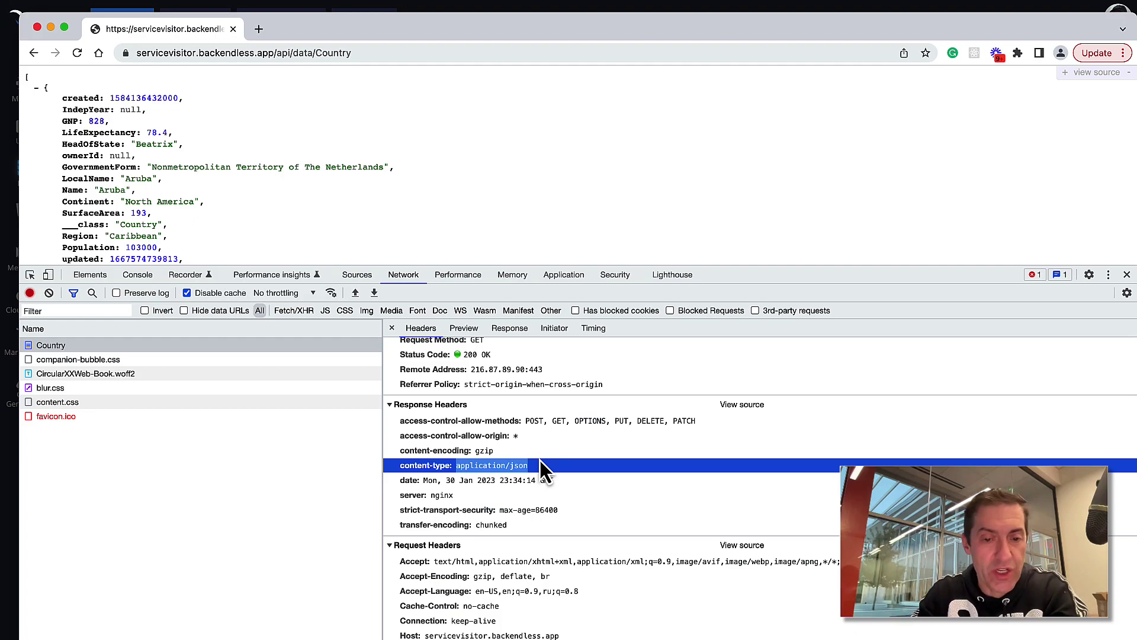
click(508, 452)
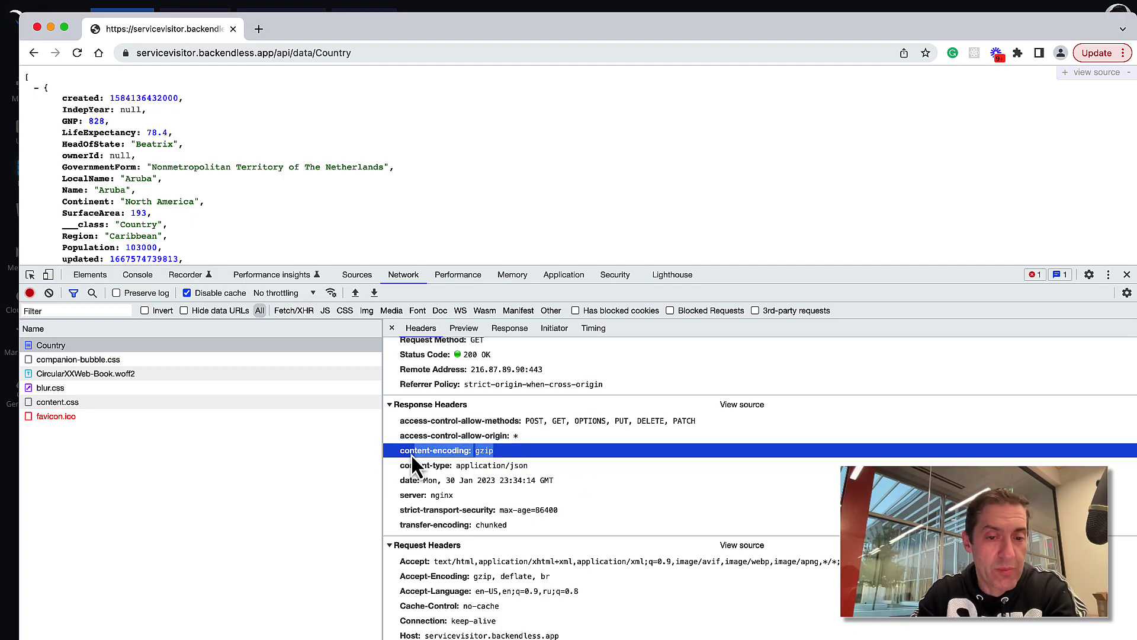
click(500, 455)
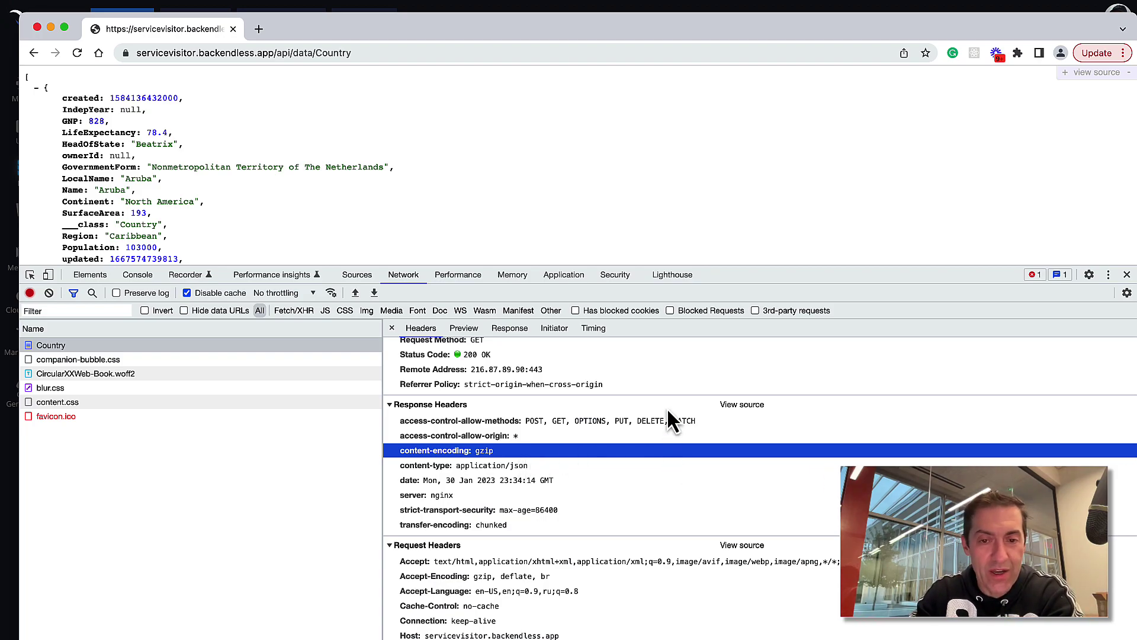
Check the raw Country response, then expand records 8, 0 (Aruba) and 1 in Preview.
click(509, 331)
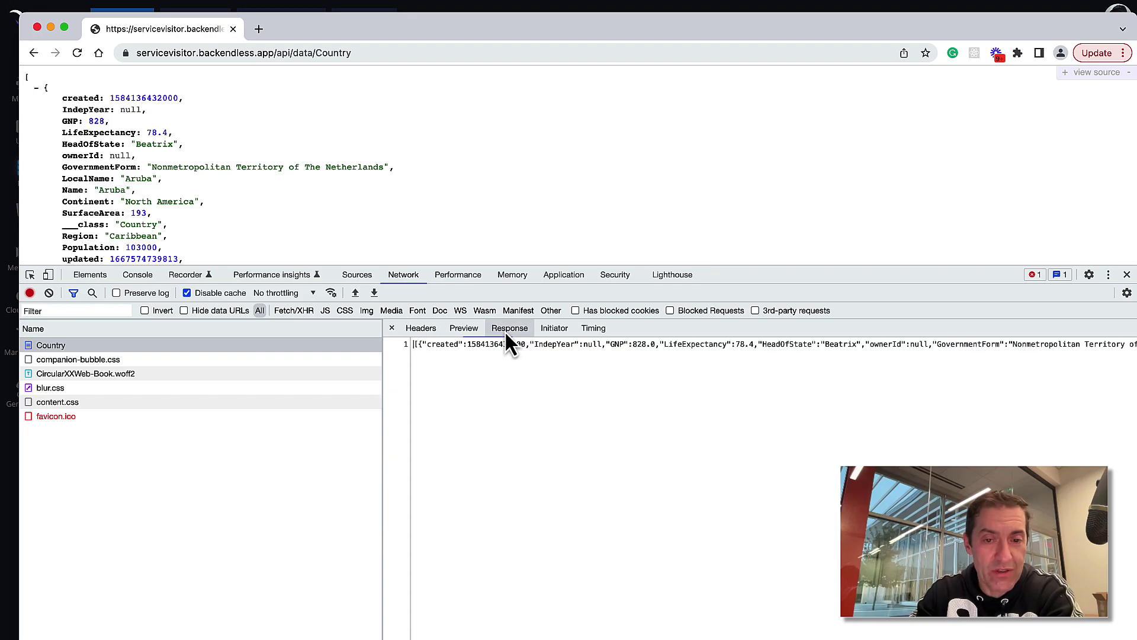
drag(436, 343, 696, 344)
scroll(698, 353, right, 5)
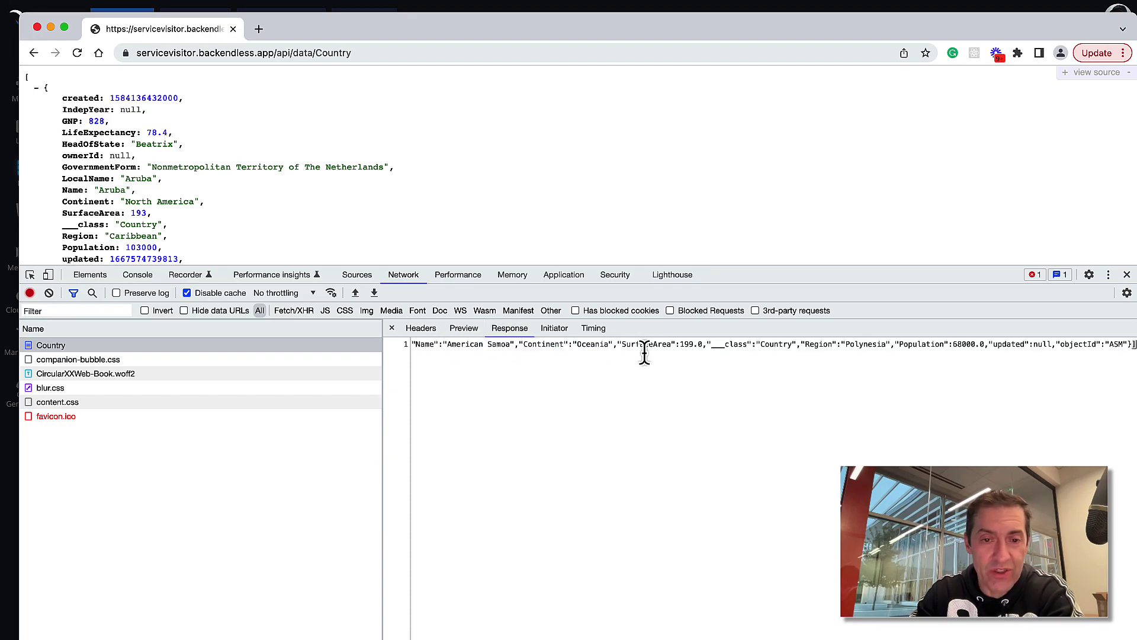
click(465, 328)
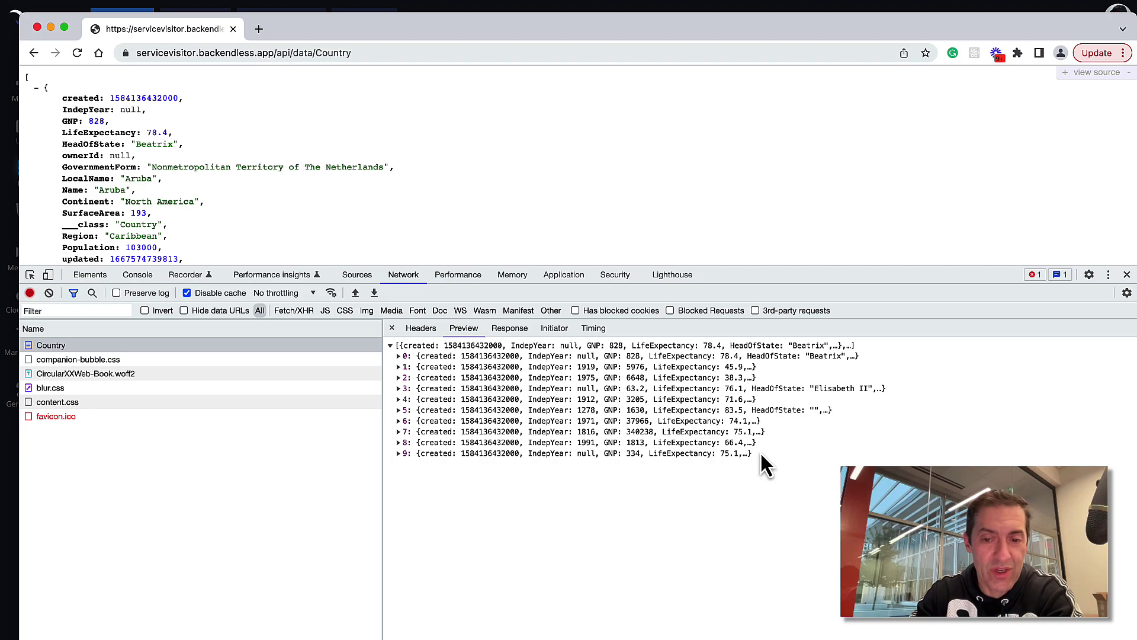
drag(761, 455, 396, 351)
click(840, 438)
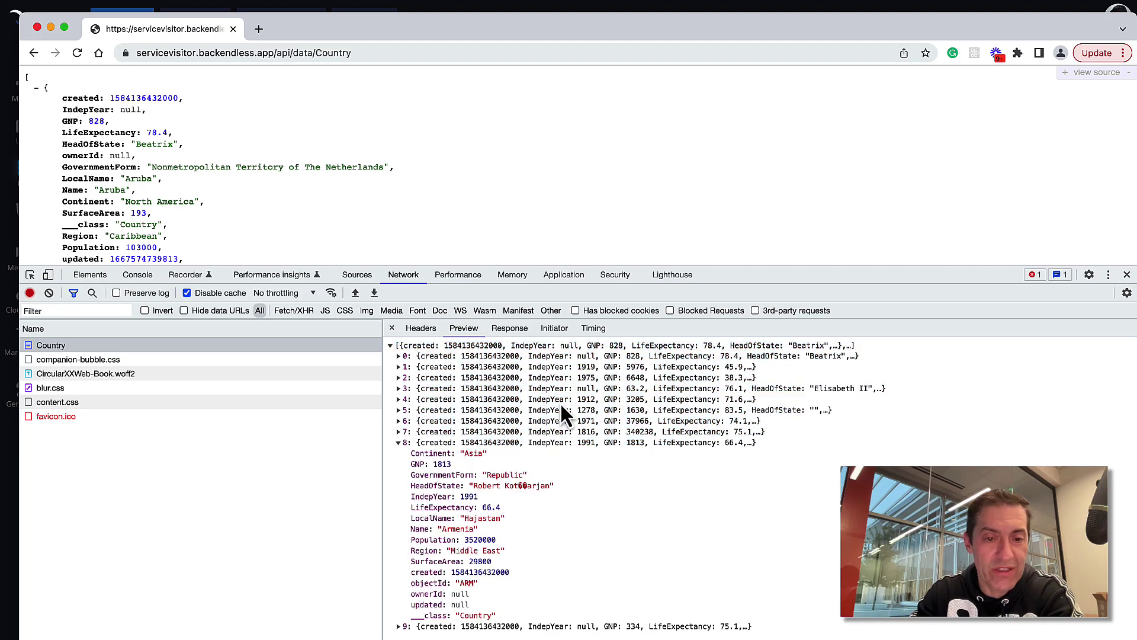
click(401, 357)
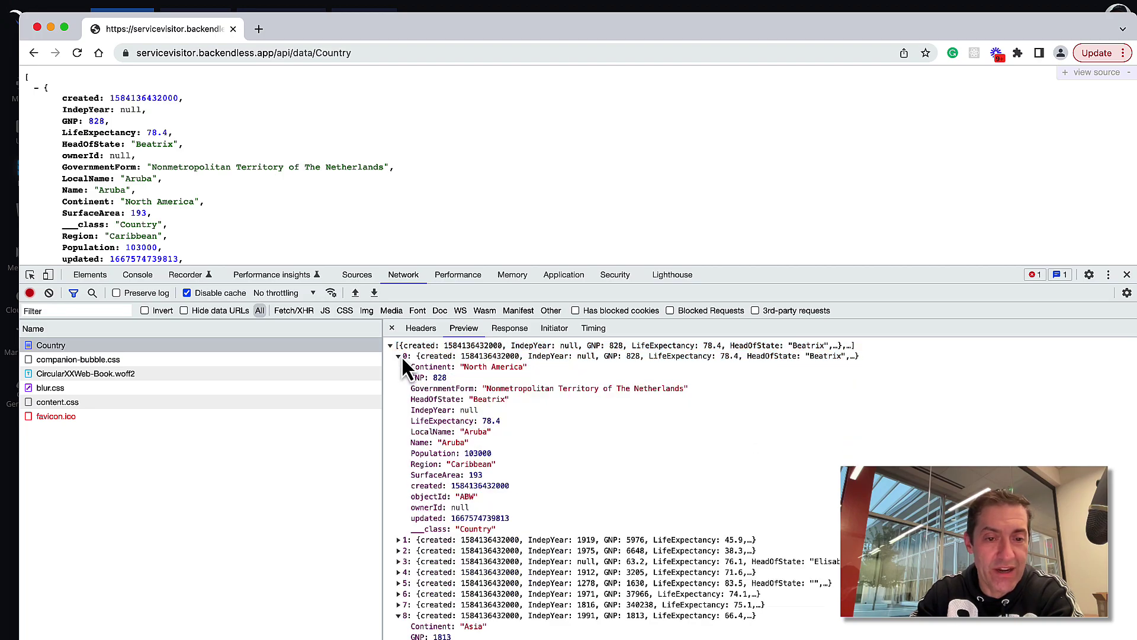
click(399, 540)
scroll(581, 457, down, 2)
scroll(582, 458, up, 2)
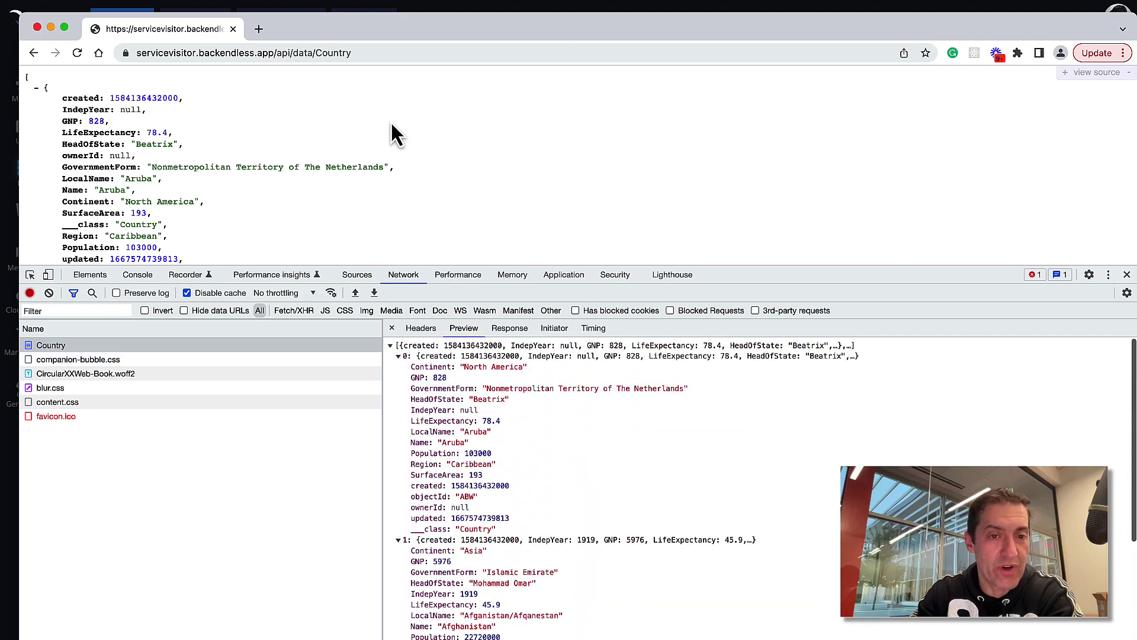
scroll(391, 124, down, 5)
scroll(267, 107, up, 3)
scroll(300, 127, up, 1)
scroll(345, 114, up, 2)
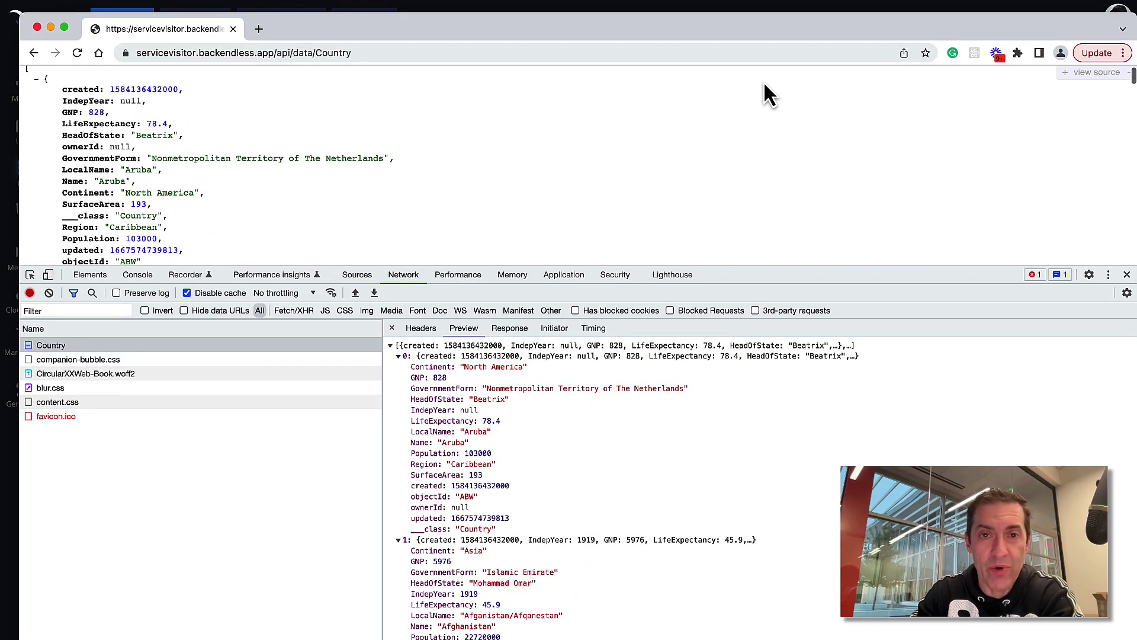
scroll(711, 88, up, 1)
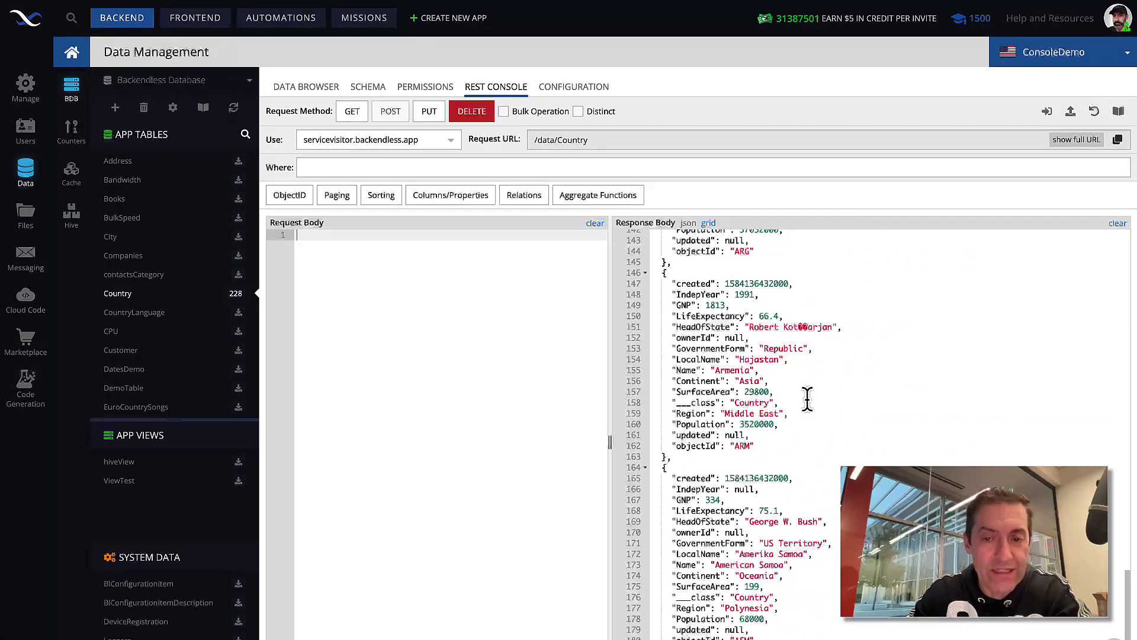
click(708, 223)
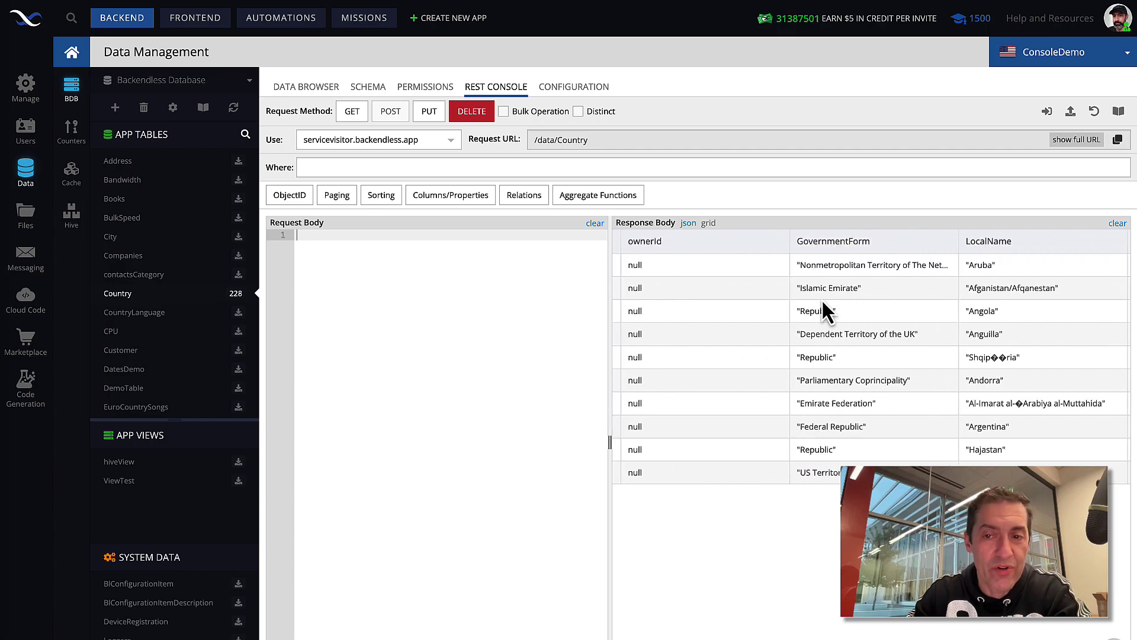
click(688, 223)
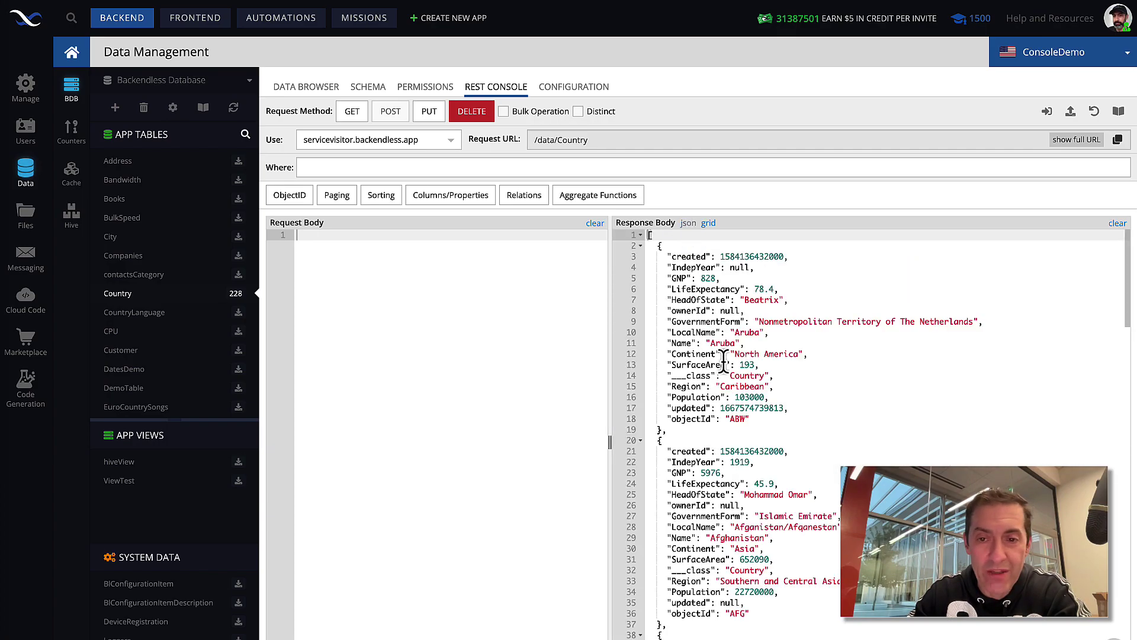
scroll(797, 299, down, 5)
scroll(794, 297, up, 5)
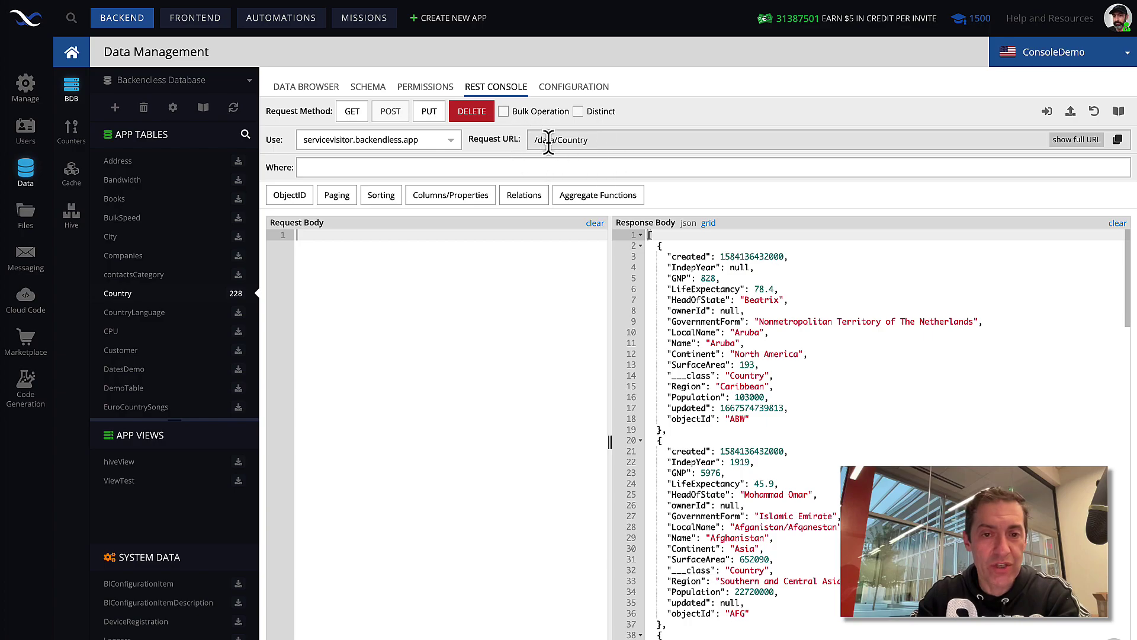
click(1080, 140)
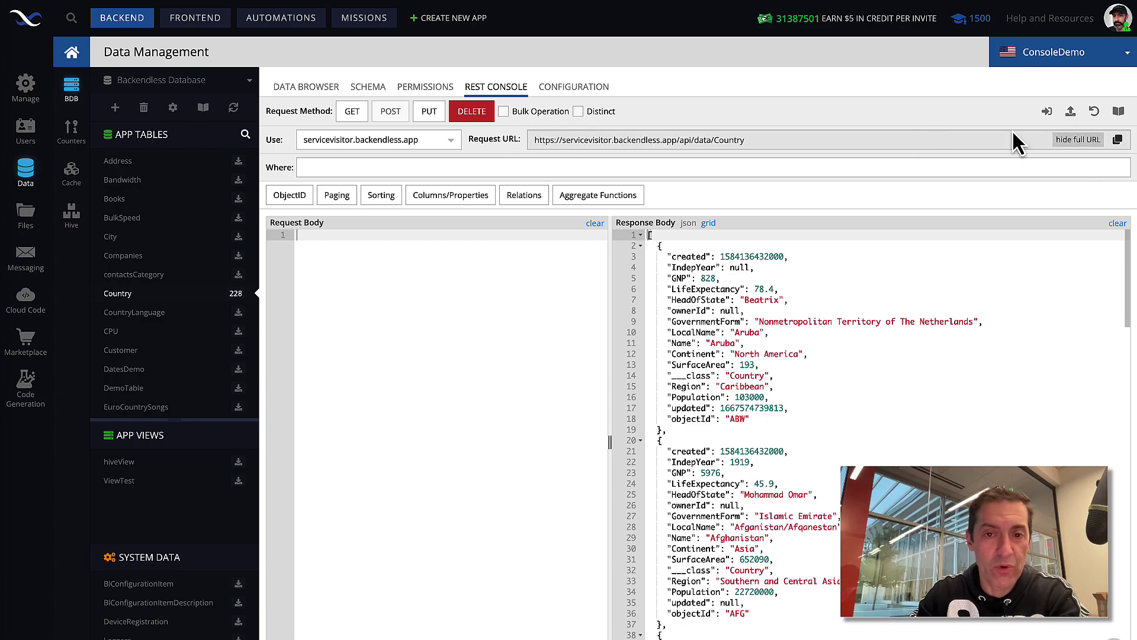
click(1077, 139)
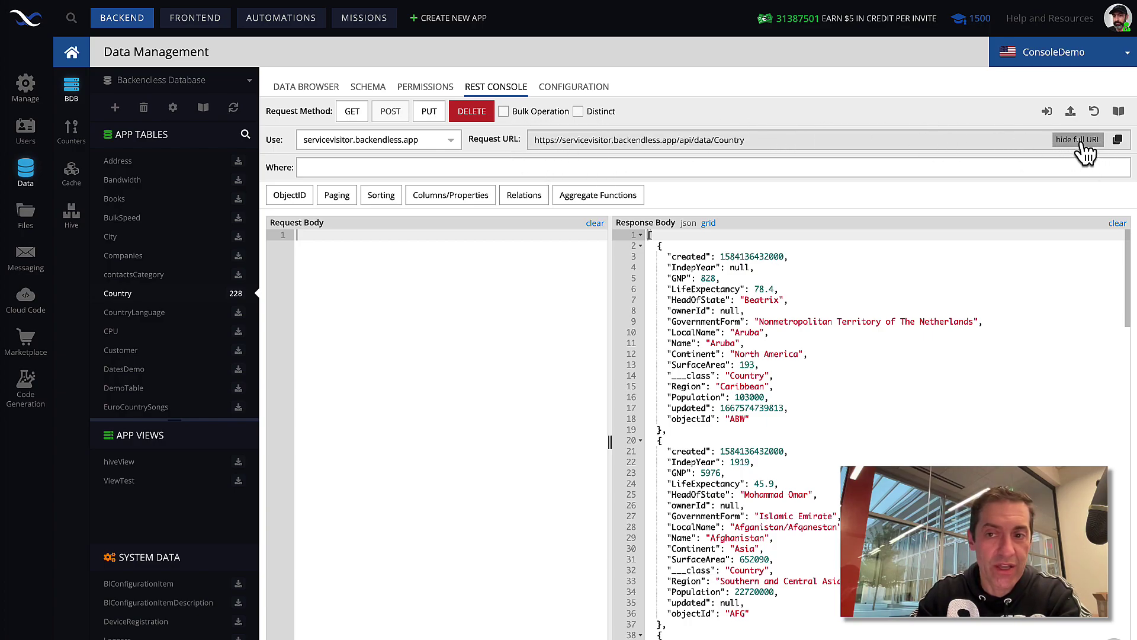
drag(809, 139, 490, 142)
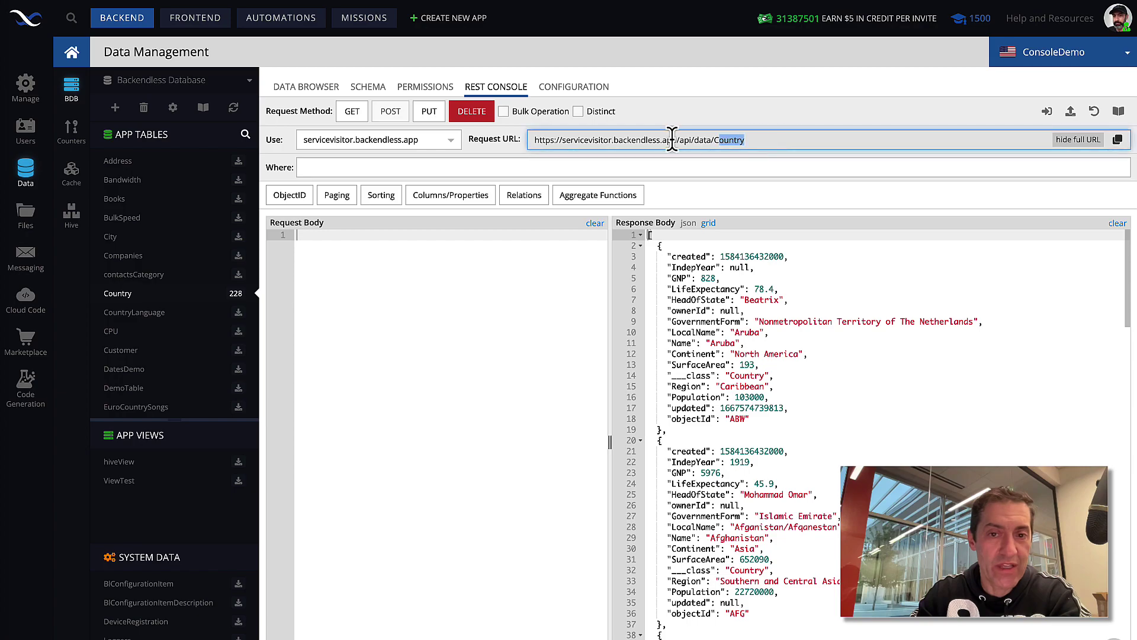
click(786, 139)
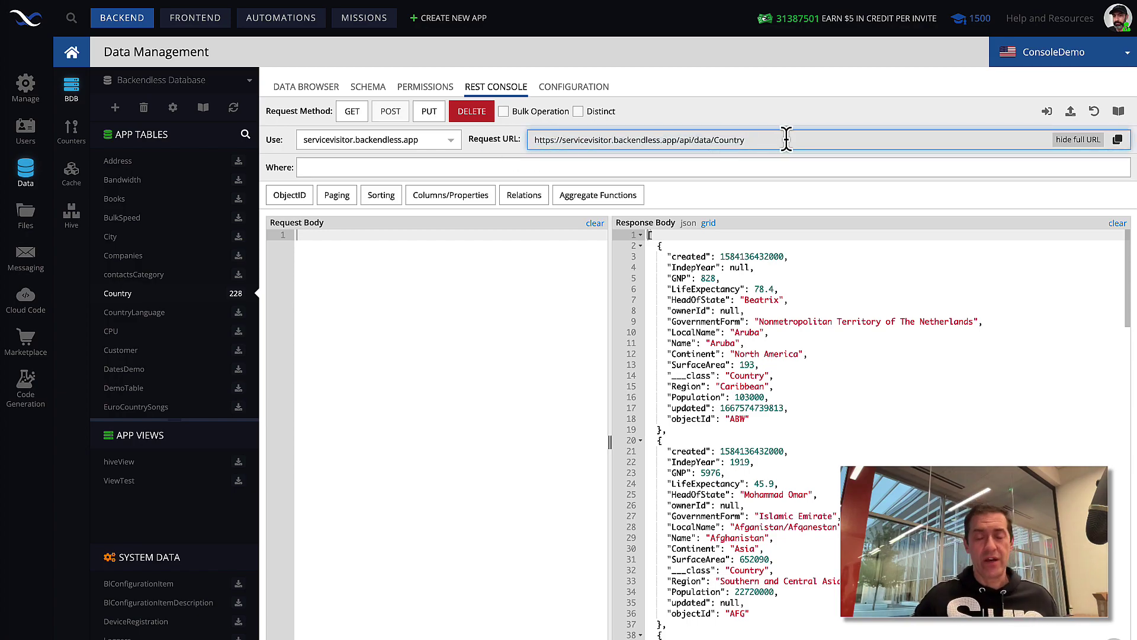